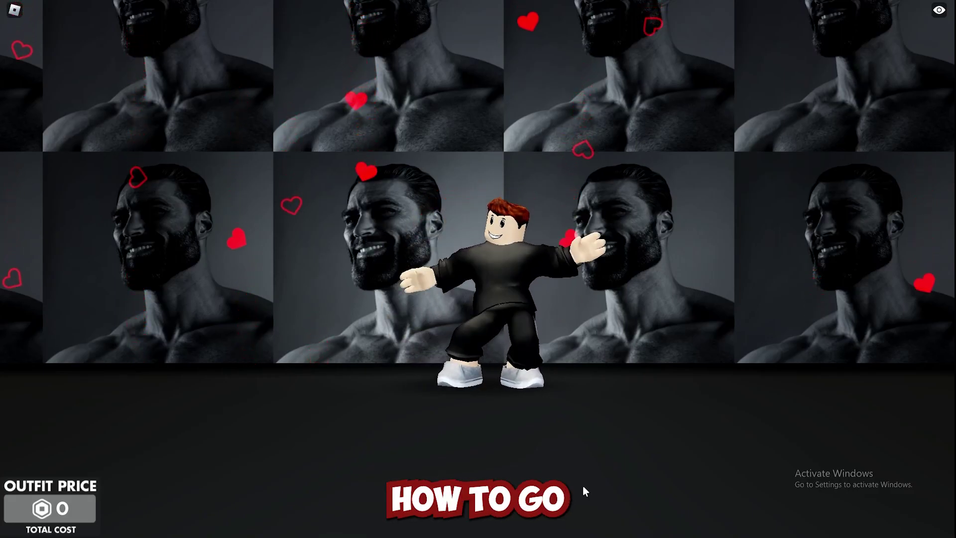
Show Roblox's FPS, physics, render and network stats overlay with Shift+F5.
key(shift+F5)
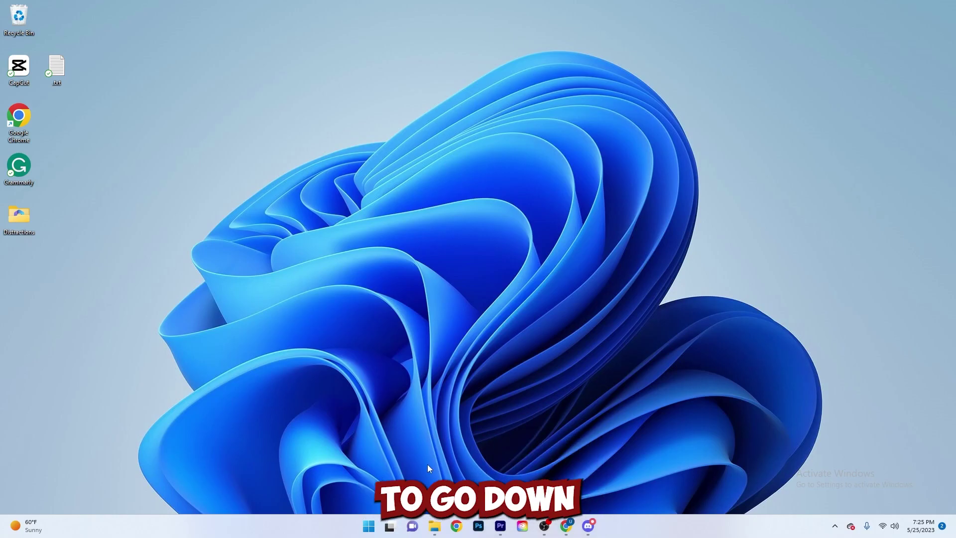
click(368, 526)
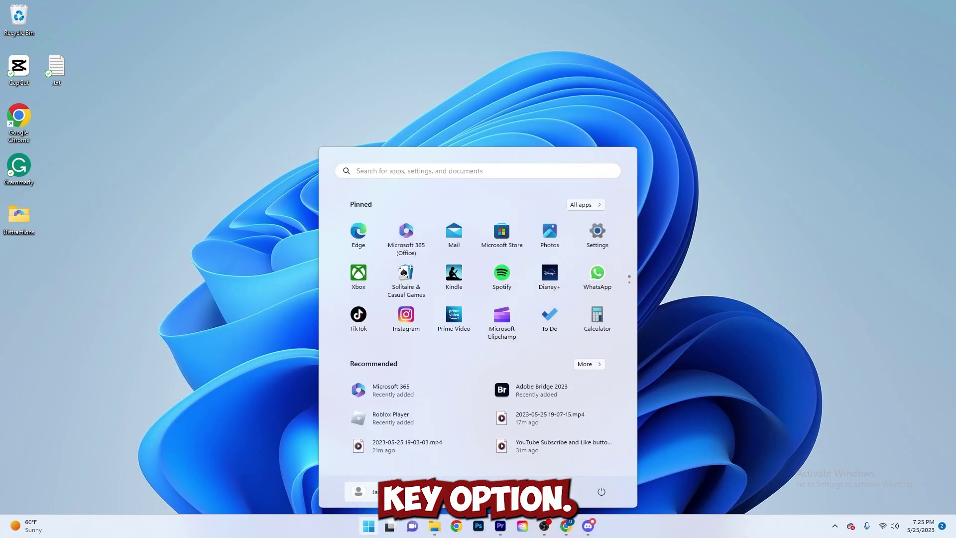
click(377, 172)
click(391, 266)
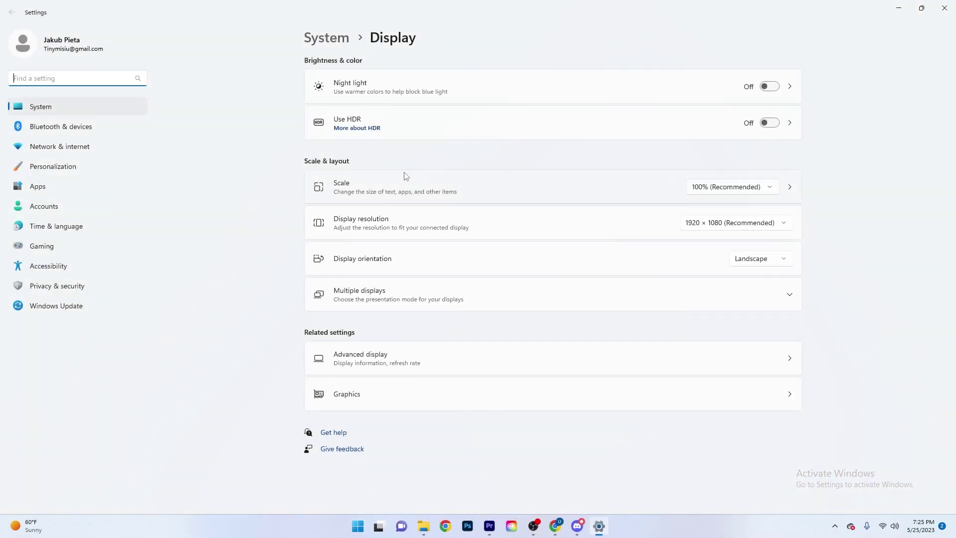
scroll(452, 292, down, 3)
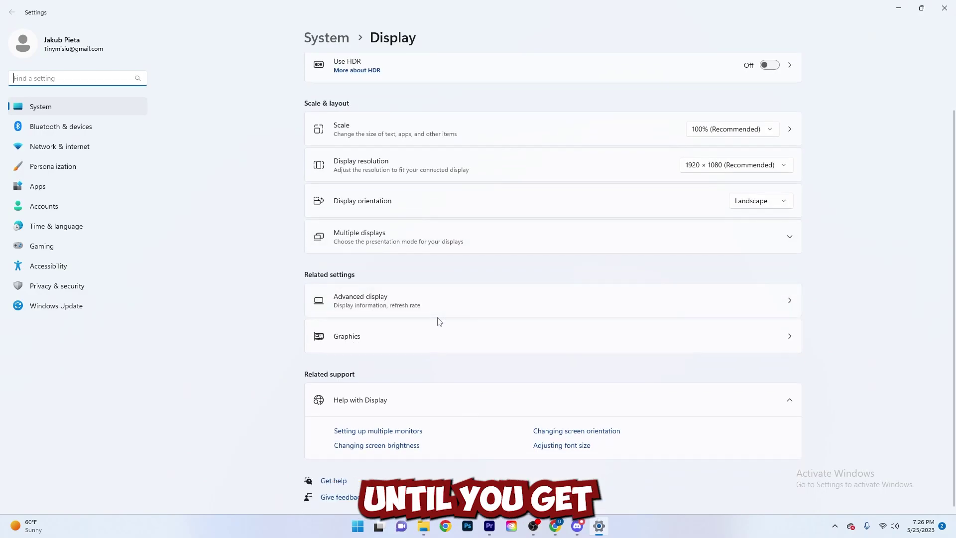
click(787, 304)
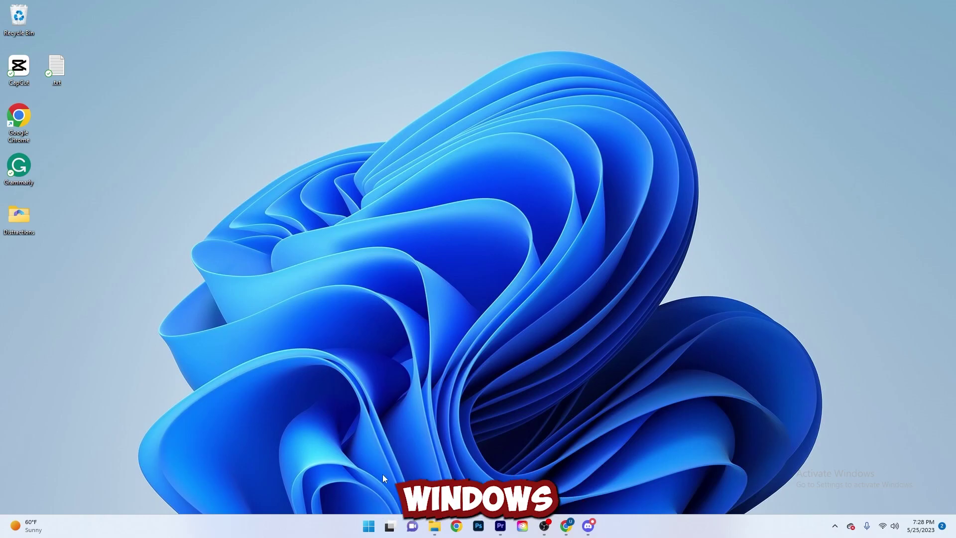
Open the Windows Graphics settings page from a Start menu search for 'graphic s'.
click(369, 526)
click(386, 171)
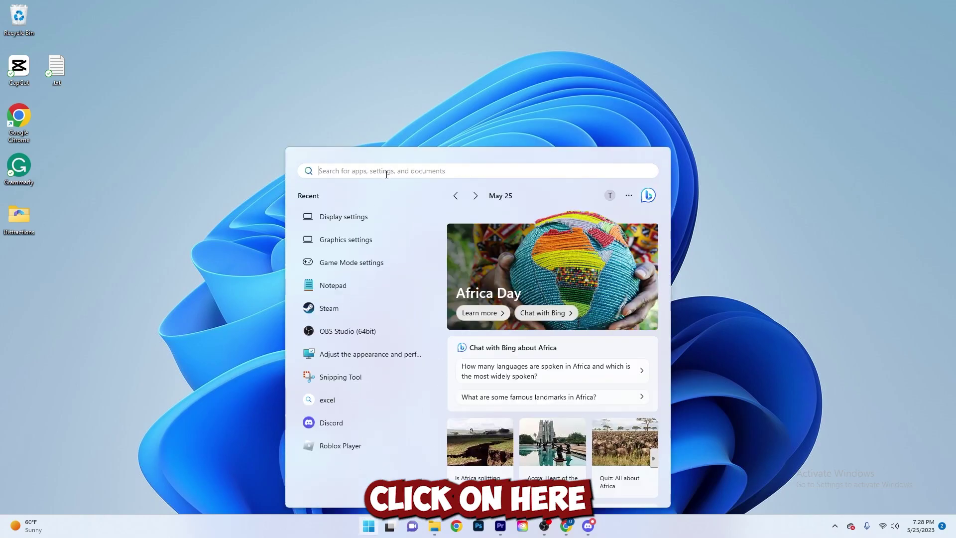
text(graphic settings)
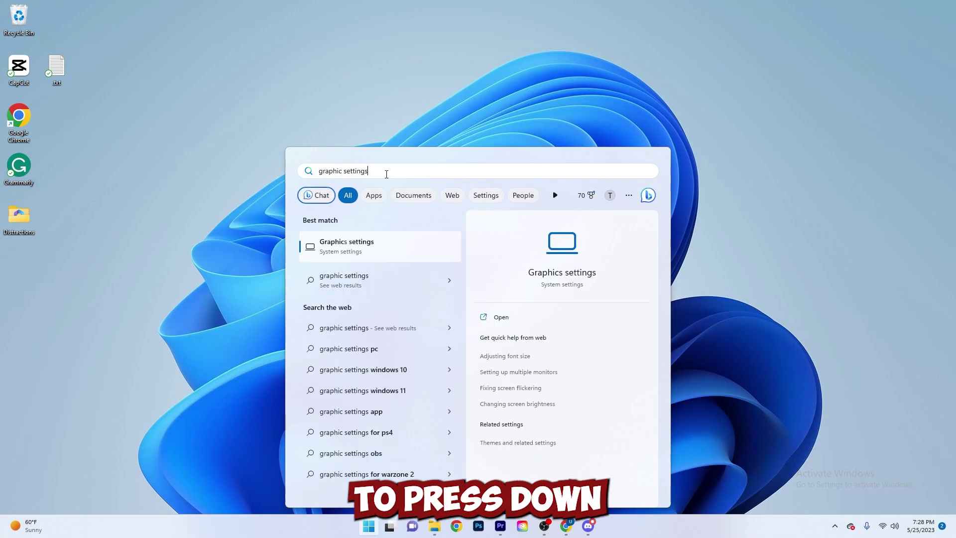
click(363, 242)
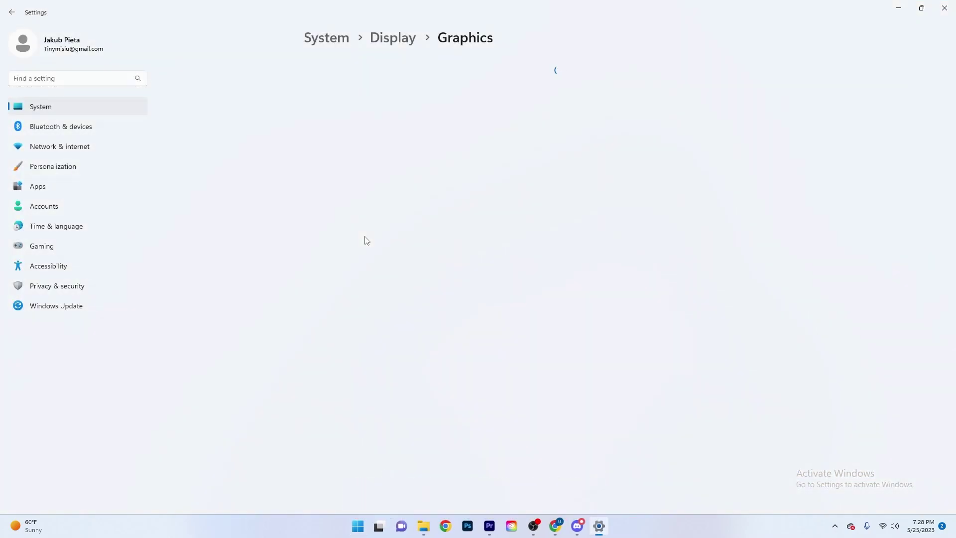
Remove the existing Roblox entry from the custom graphics app list.
scroll(361, 249, down, 1)
scroll(359, 261, down, 10)
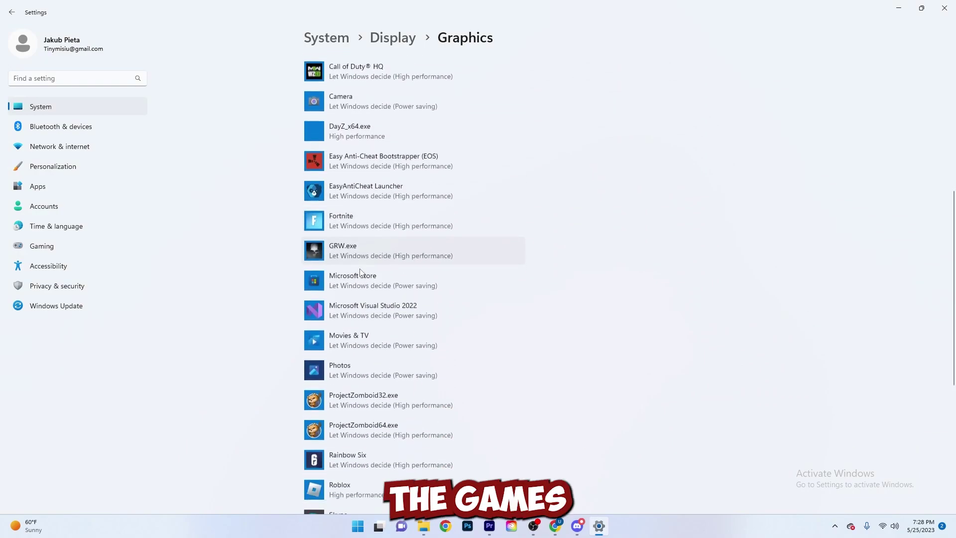
scroll(360, 272, down, 1)
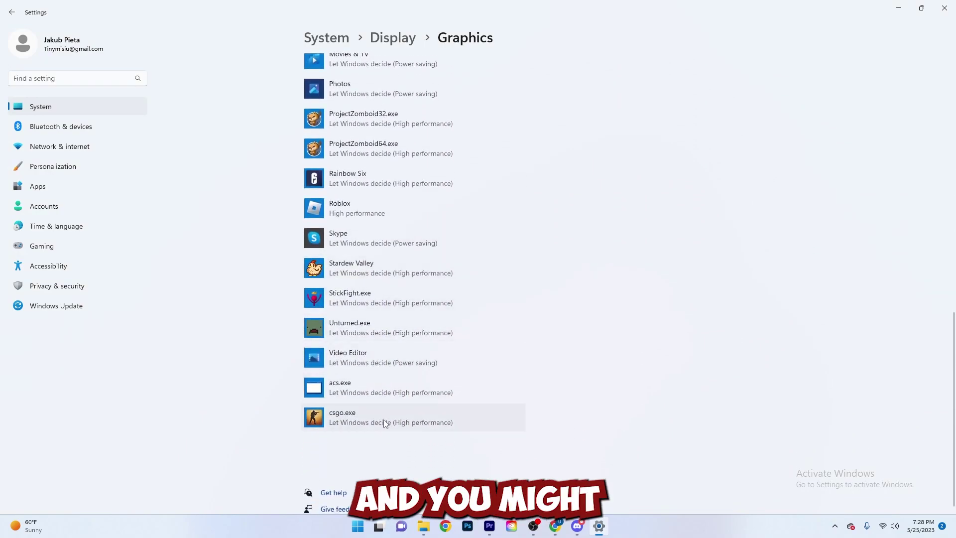
scroll(378, 403, up, 2)
scroll(379, 403, up, 3)
scroll(378, 402, down, 2)
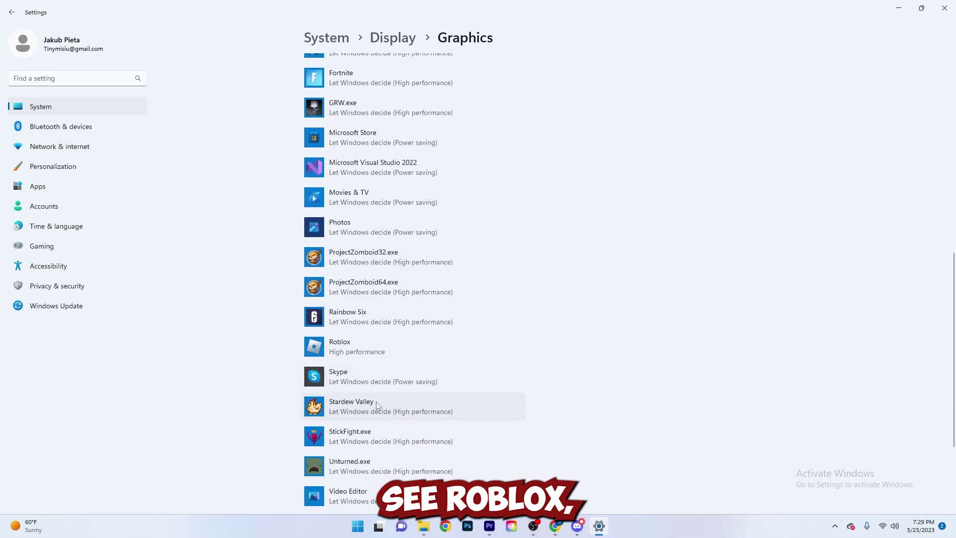
click(382, 348)
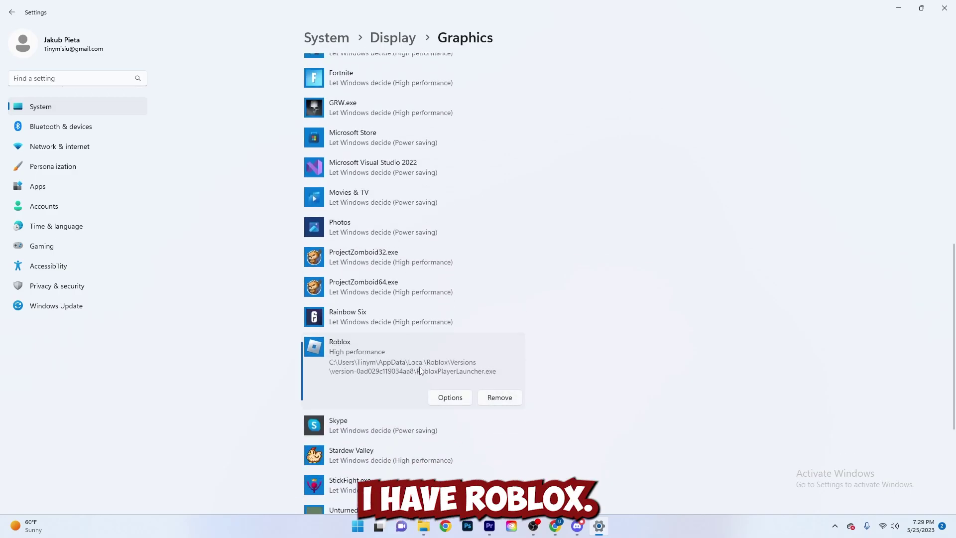
click(509, 397)
scroll(474, 396, up, 6)
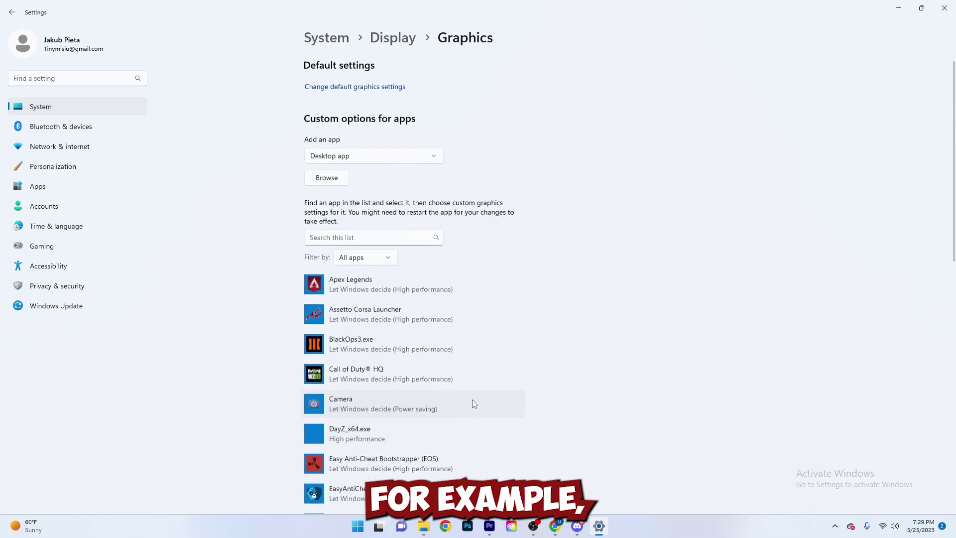
Browse for an app via Local Disk (C:) and Program Files (x86), then return to This PC.
click(333, 181)
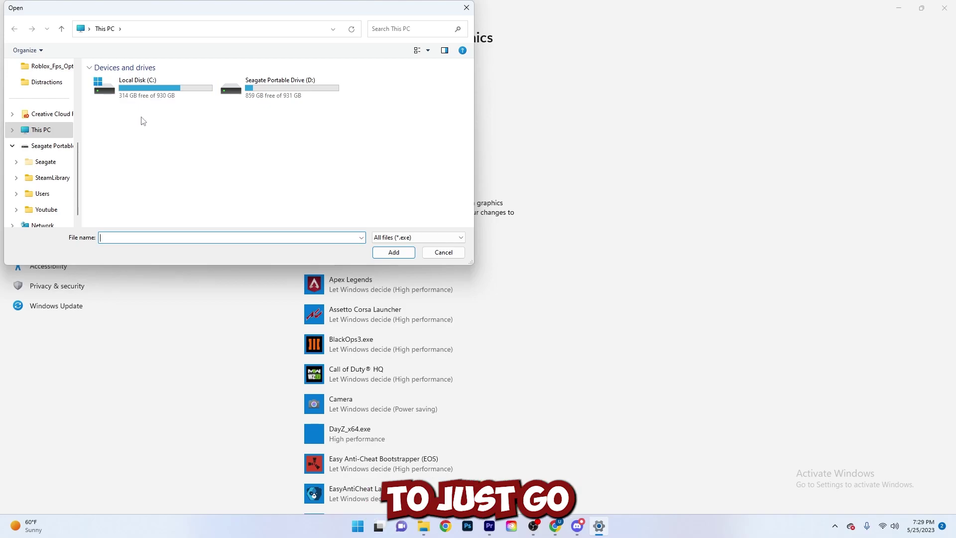
double_click(141, 93)
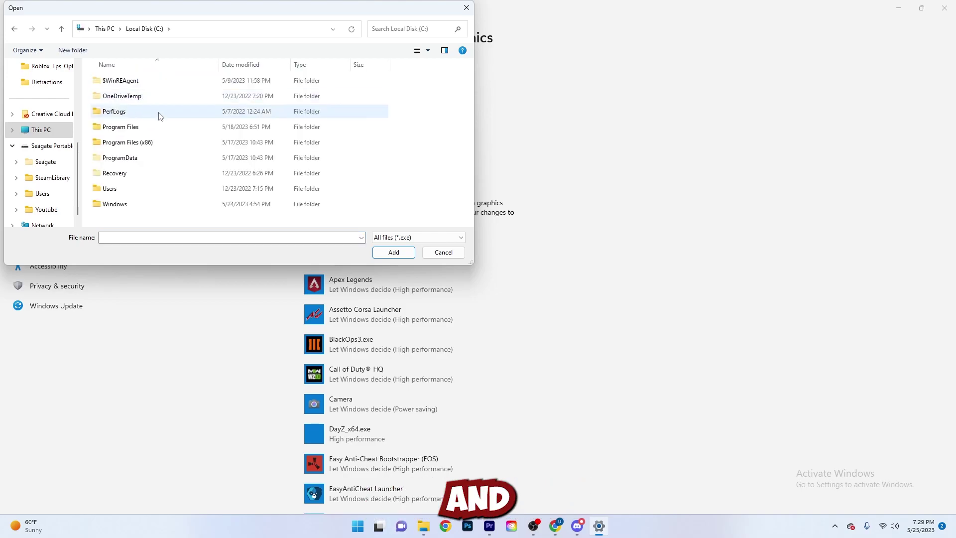
double_click(145, 143)
double_click(149, 172)
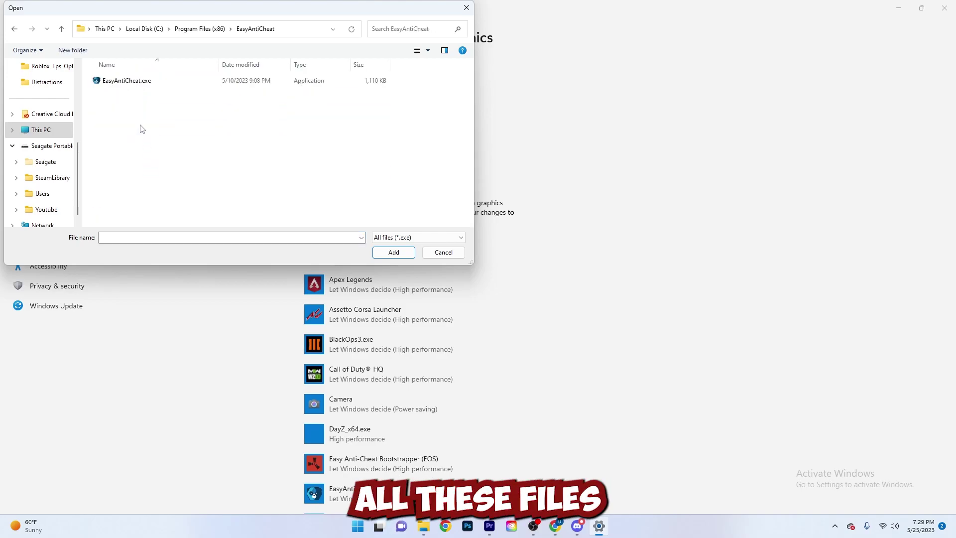
click(15, 29)
click(15, 29)
click(15, 30)
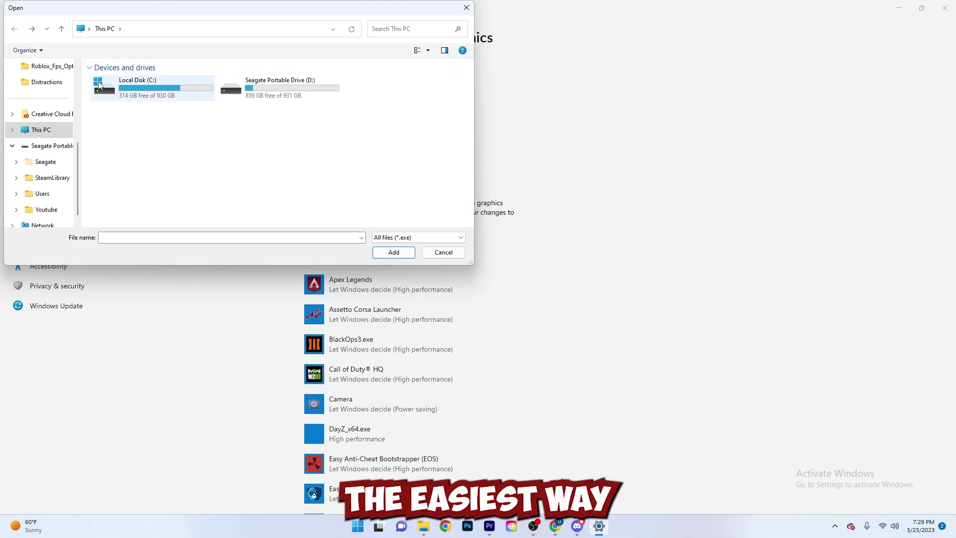
Search This PC for Roblox Player and add its shortcut to the graphics app list.
click(392, 31)
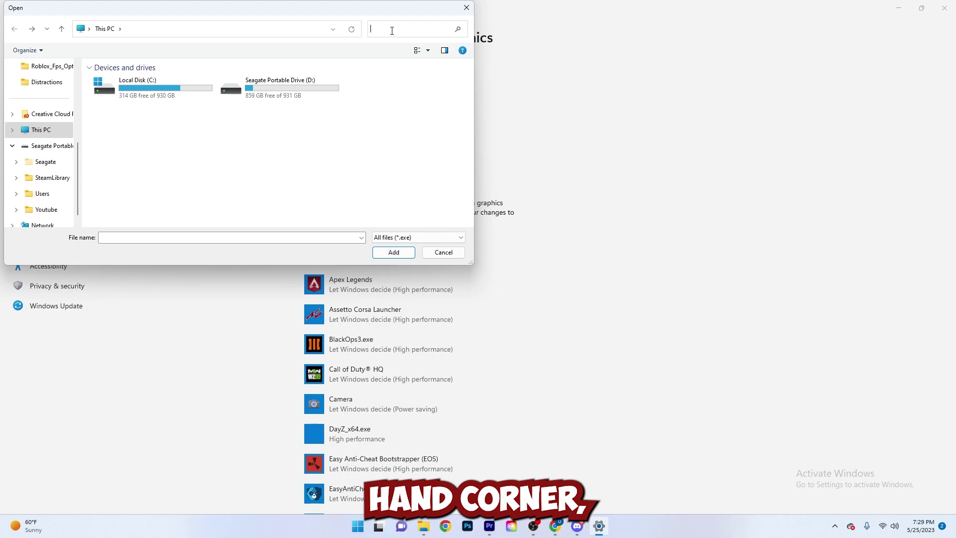
text(Roblox)
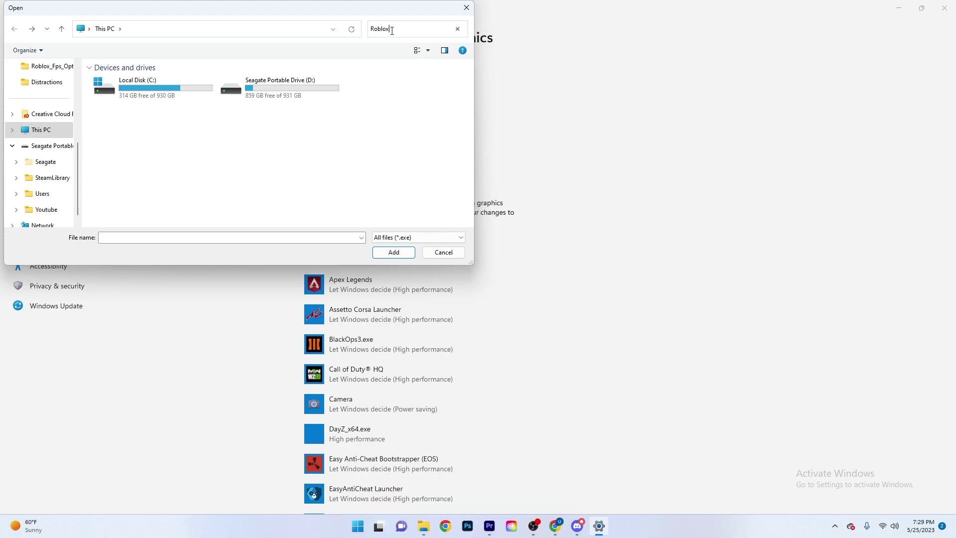
text( F_)
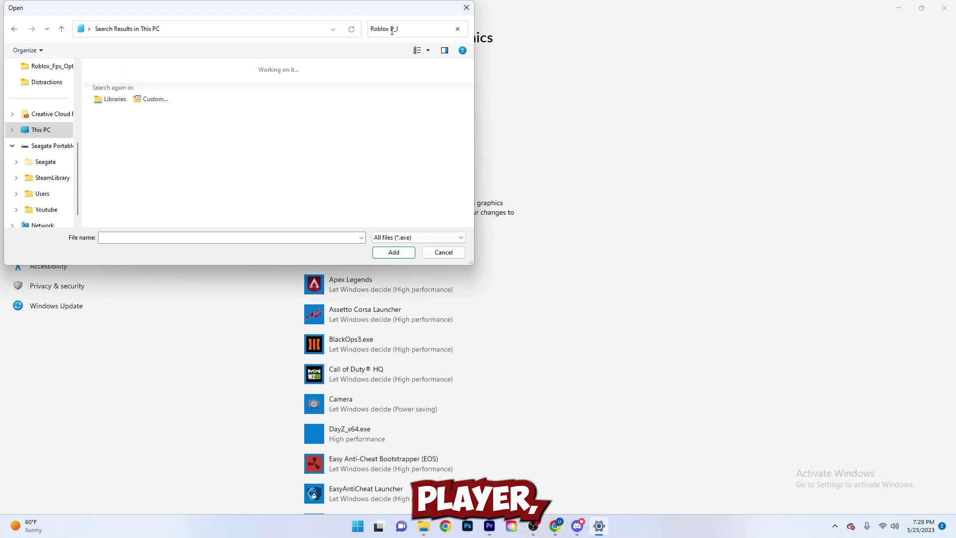
key(BackSpace)
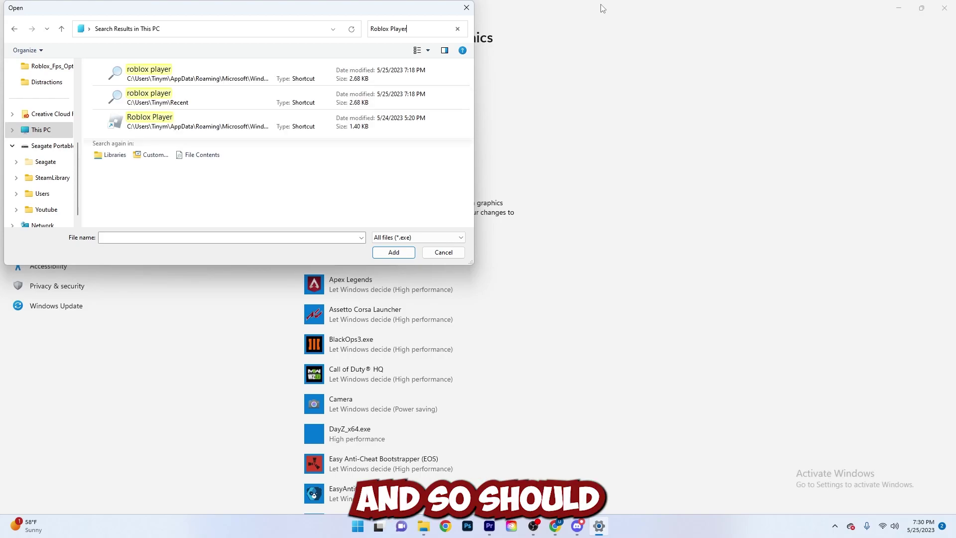
click(172, 119)
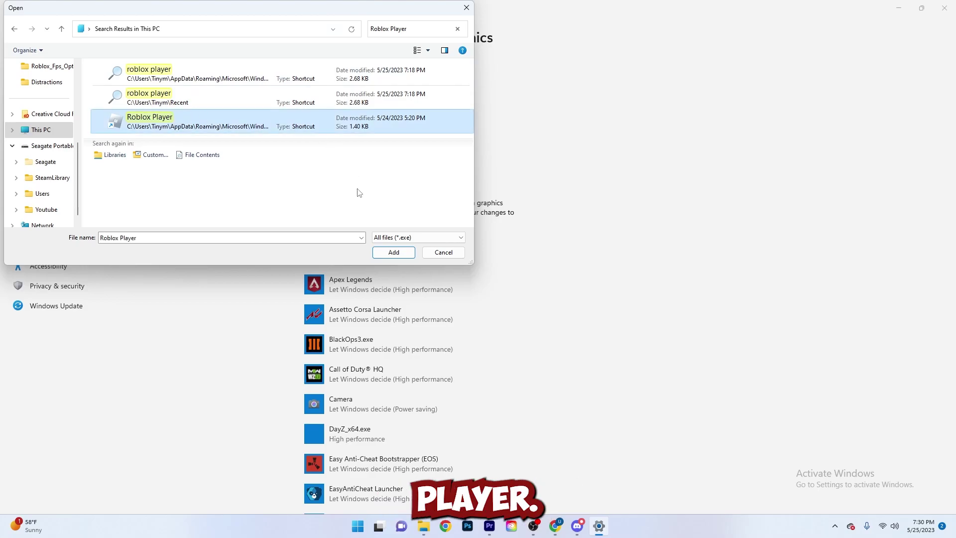
click(381, 253)
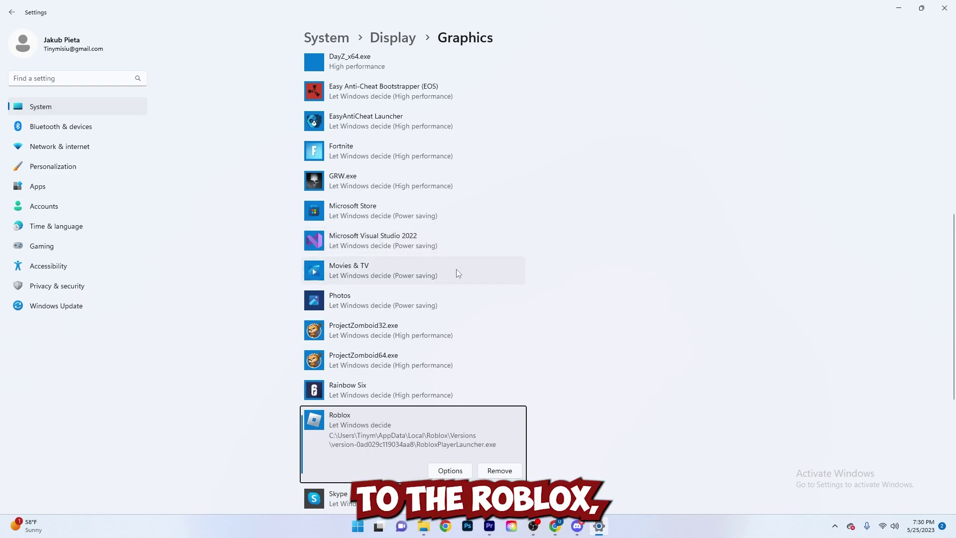
Set Roblox's graphics preference to High performance and save it.
click(449, 470)
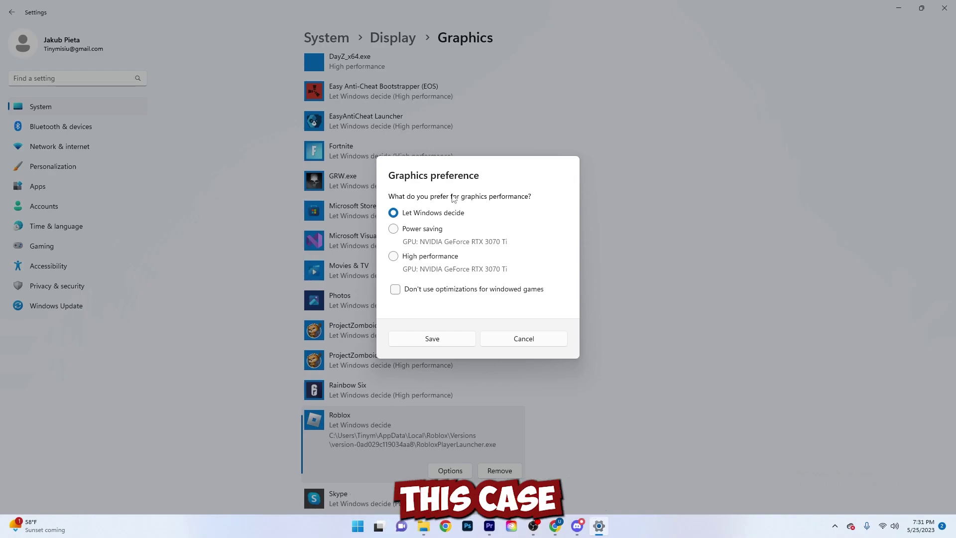
click(394, 256)
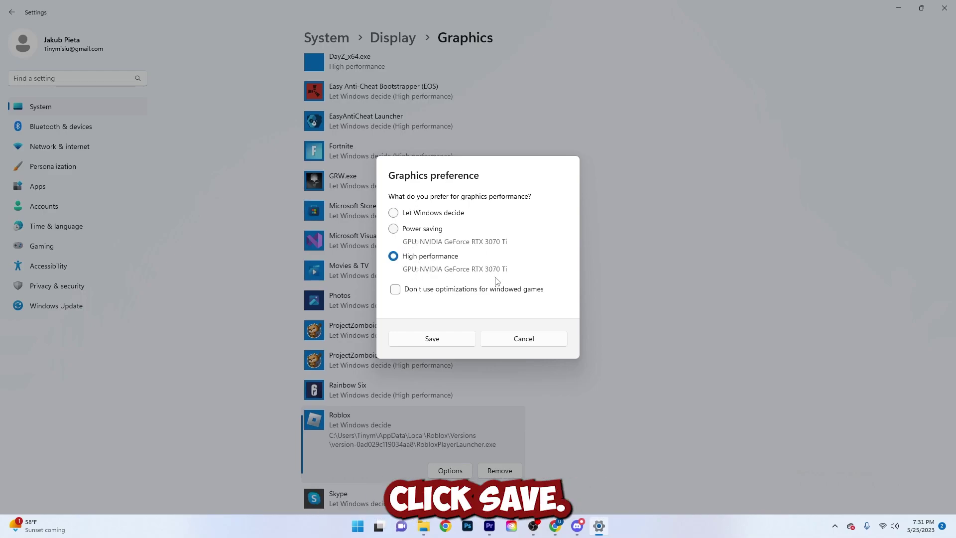
click(440, 343)
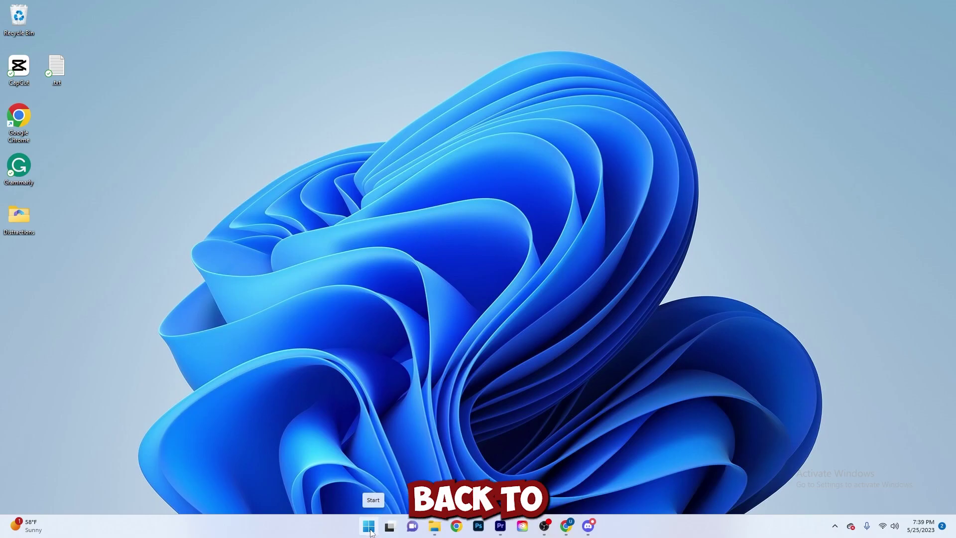
Search the Start menu for 'perfor' to surface Adjust the appearance and performance of Windows.
click(370, 532)
click(411, 171)
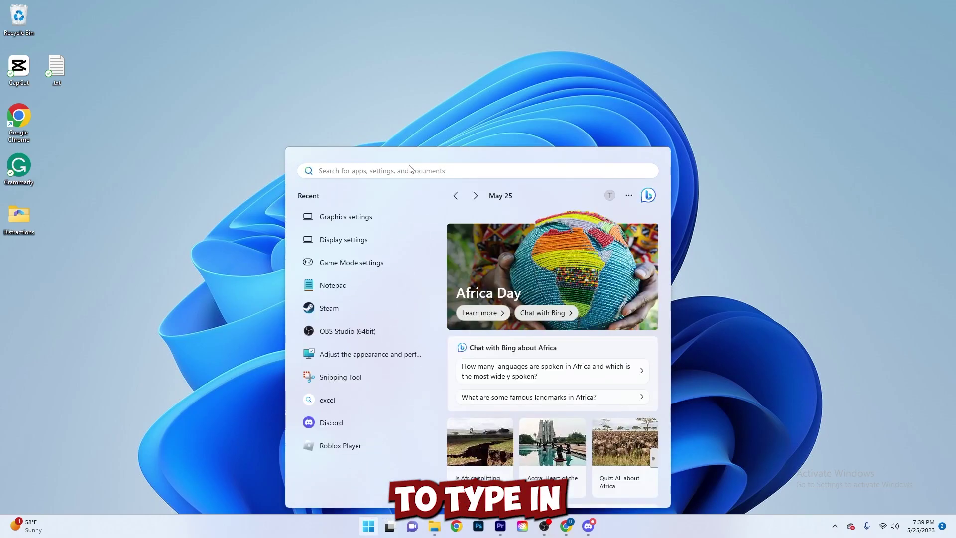
text(perfor)
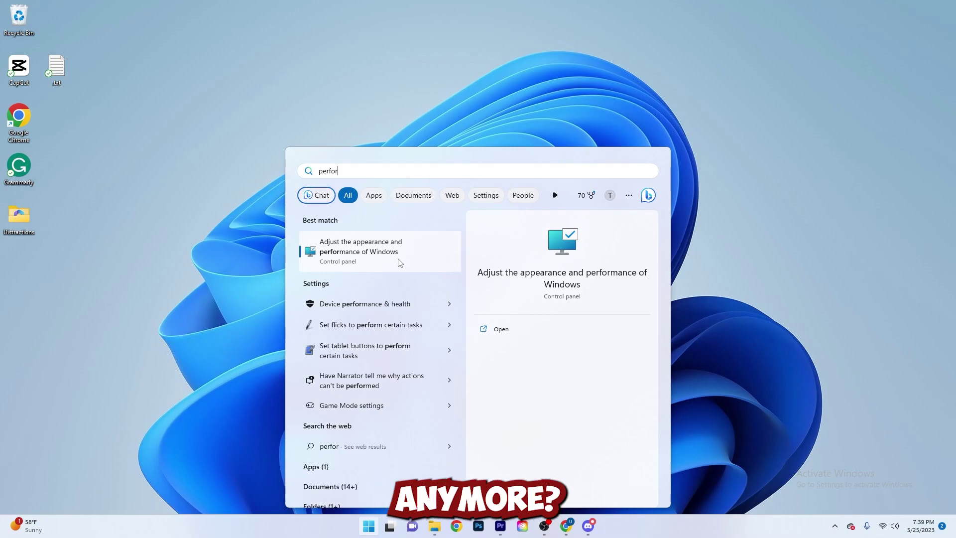
Open Performance Options and select Adjust for best performance.
click(376, 257)
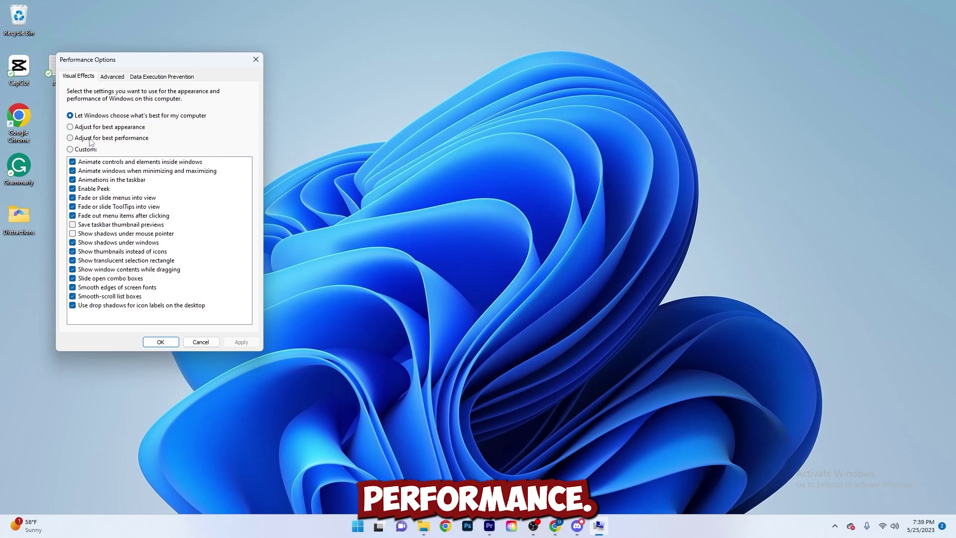
click(70, 138)
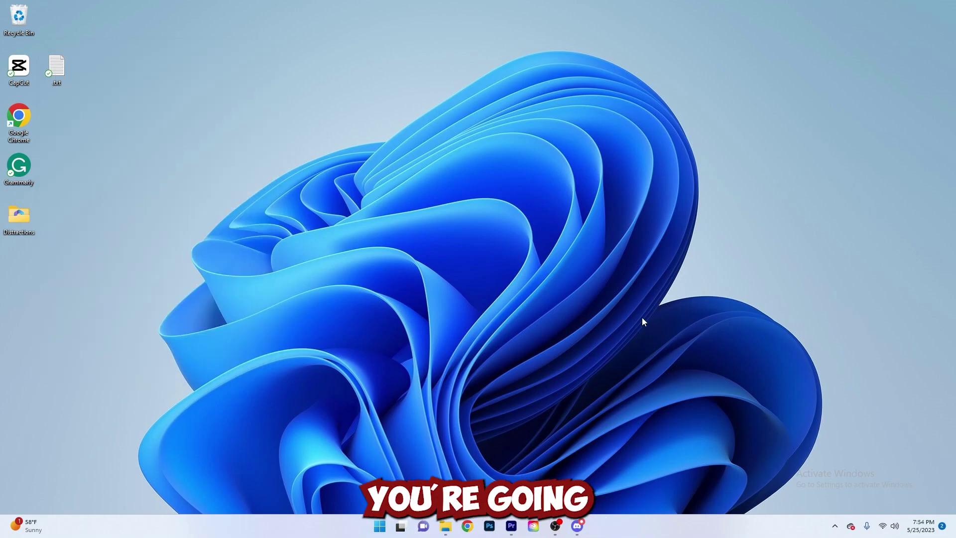
Find the rbxfpsunlocker GitHub releases page via Google, then open VirusTotal in a new tab.
click(470, 524)
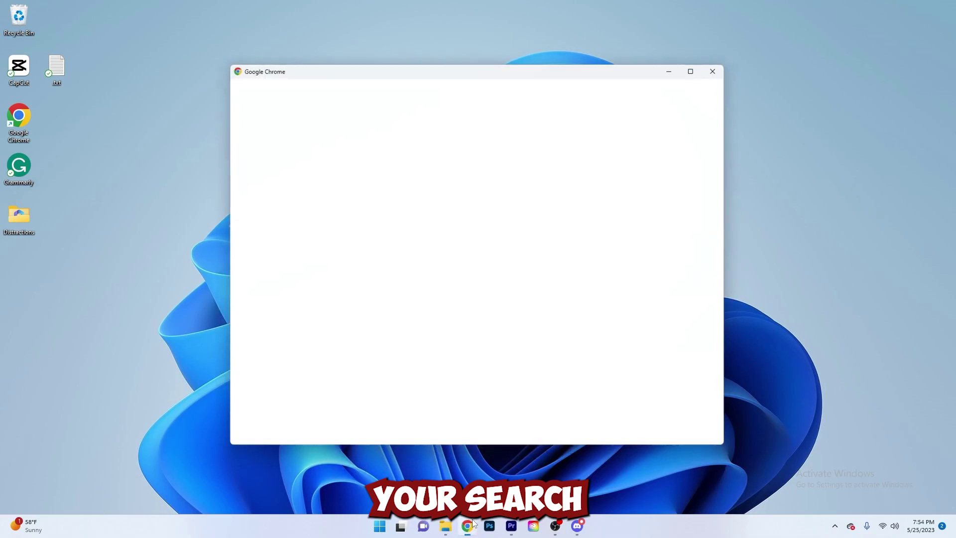
click(525, 319)
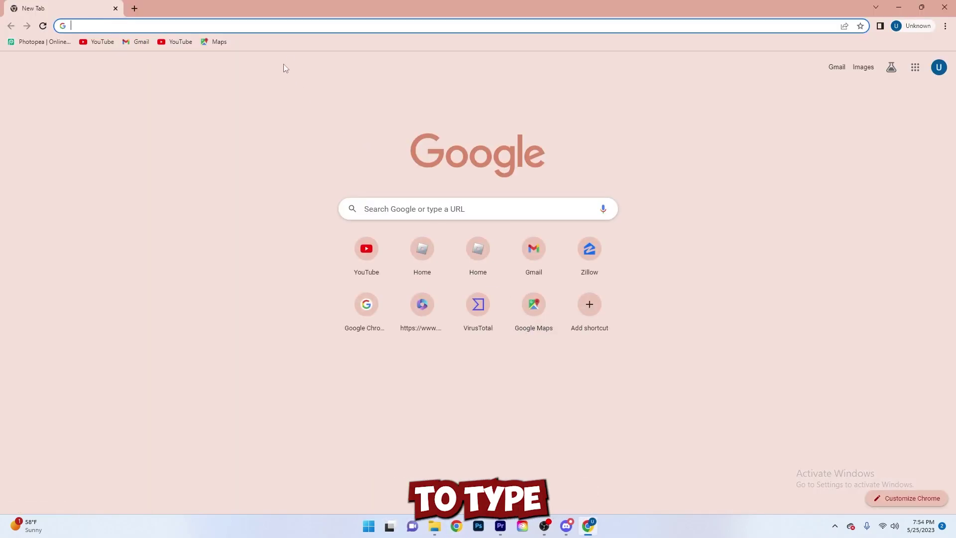
text(roblox fps)
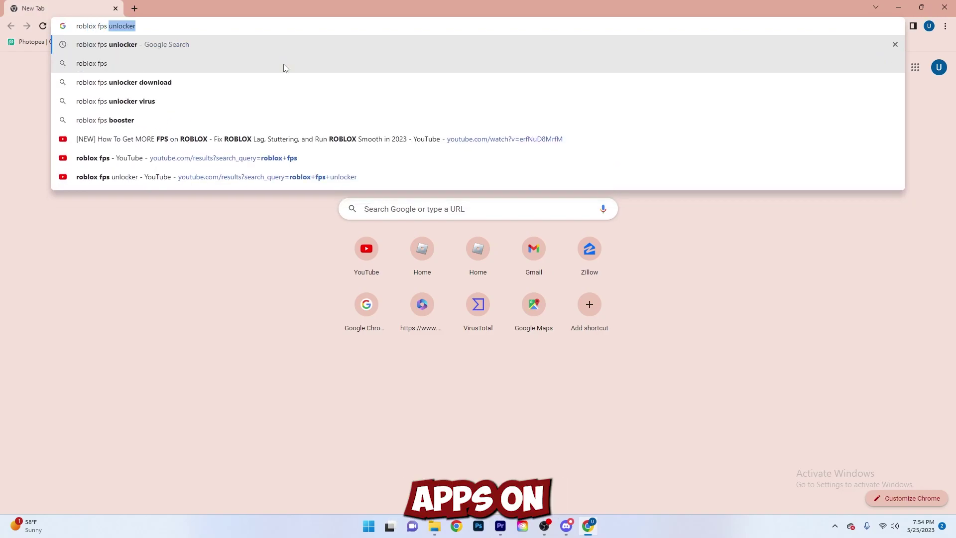
click(235, 44)
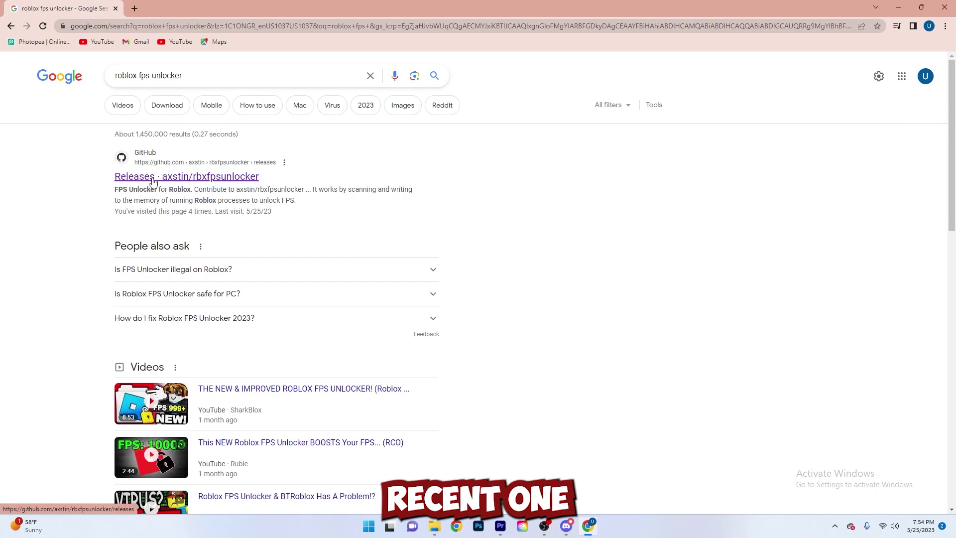
click(184, 181)
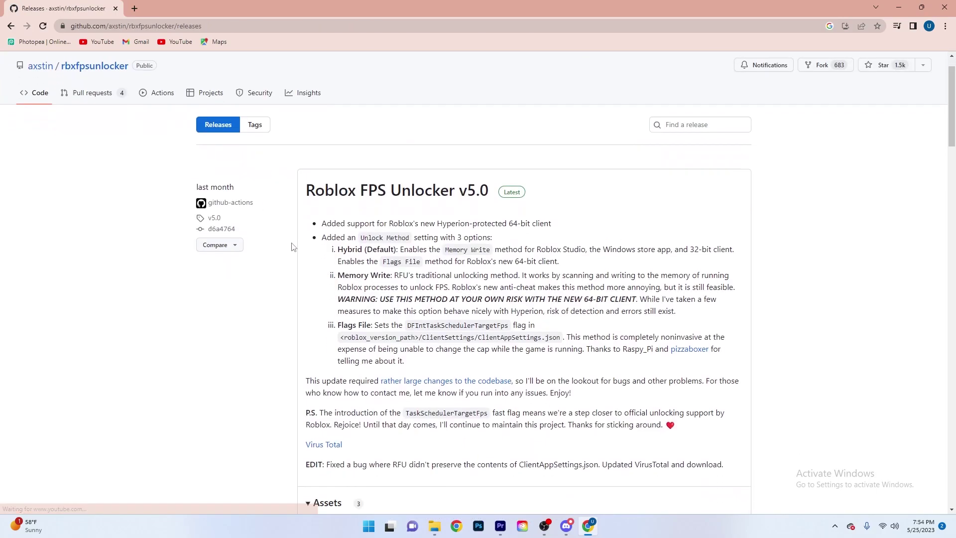
scroll(299, 249, down, 5)
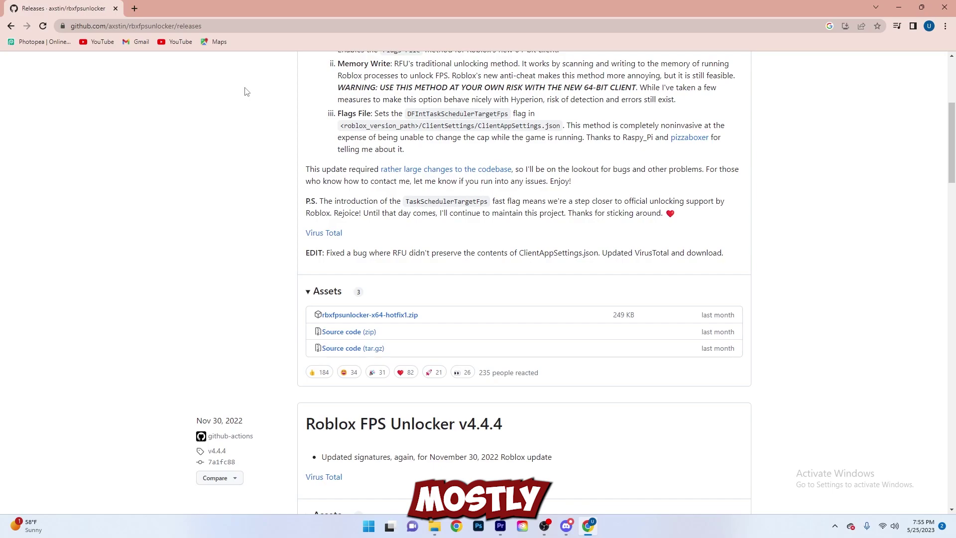
click(134, 9)
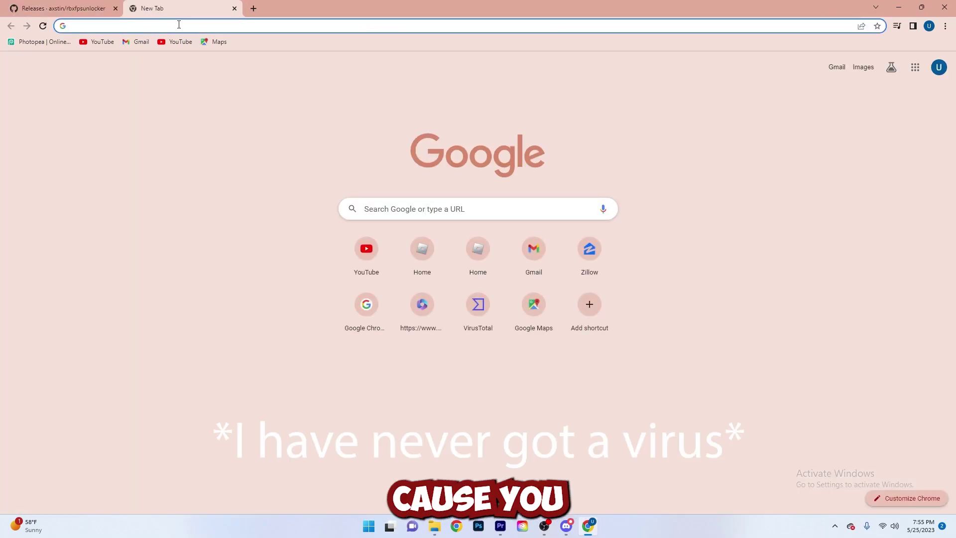
click(475, 294)
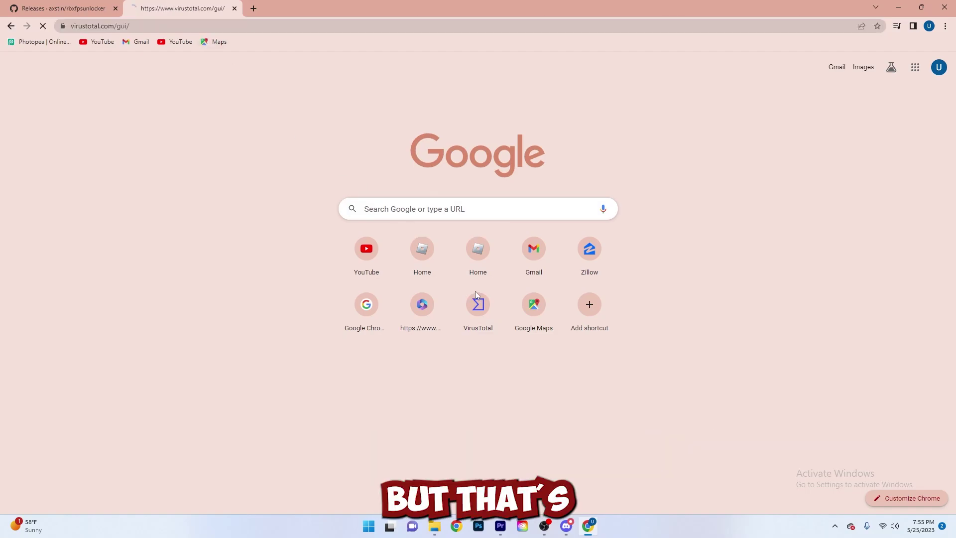
Upload rbxfpsunlocker-x64-hotfix1.zip to VirusTotal and review the 5 of 63 vendor detections.
click(468, 303)
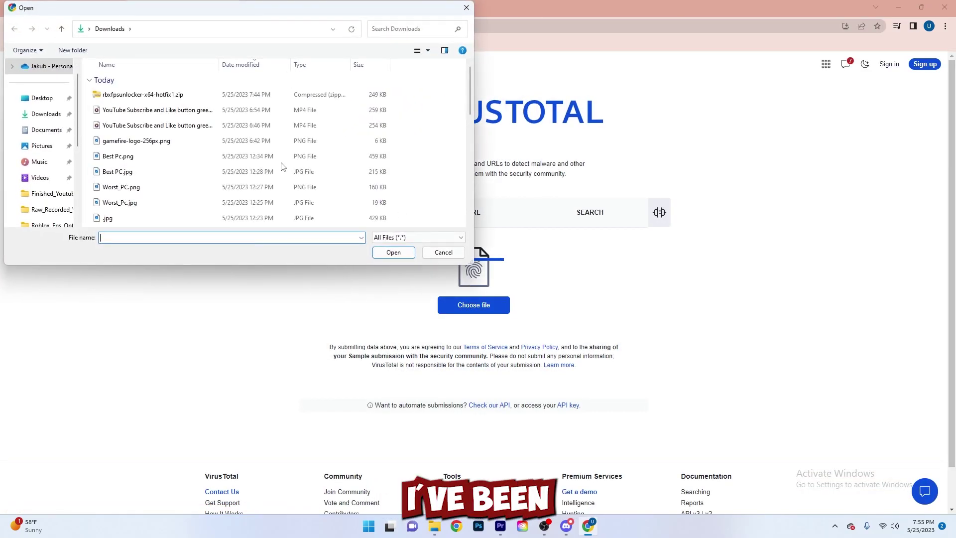
click(142, 94)
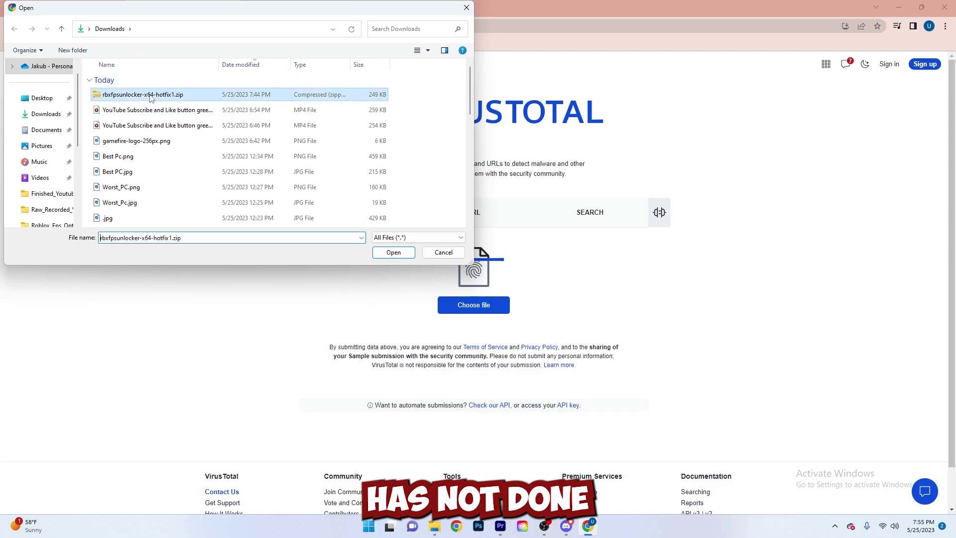
click(407, 255)
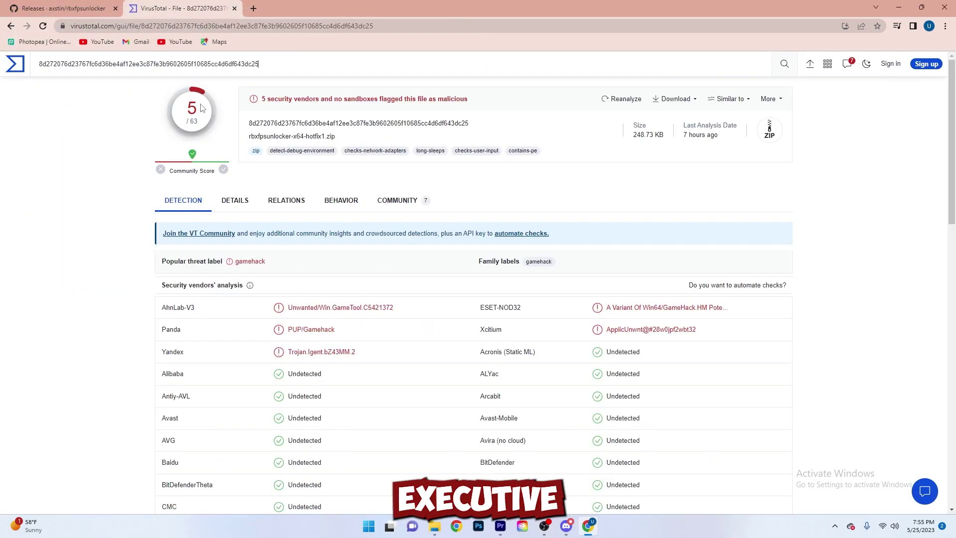
scroll(301, 272, down, 4)
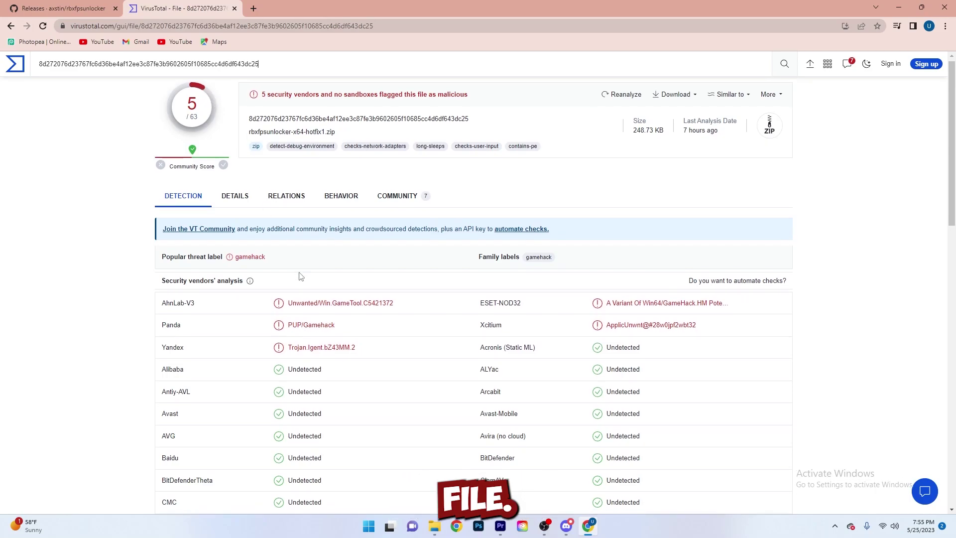
scroll(304, 271, down, 7)
scroll(311, 299, up, 10)
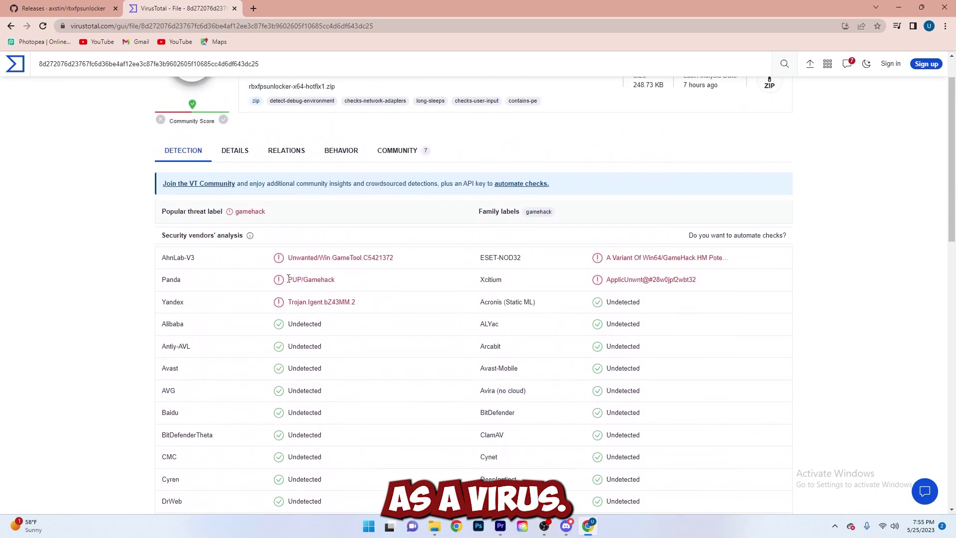
scroll(284, 284, up, 1)
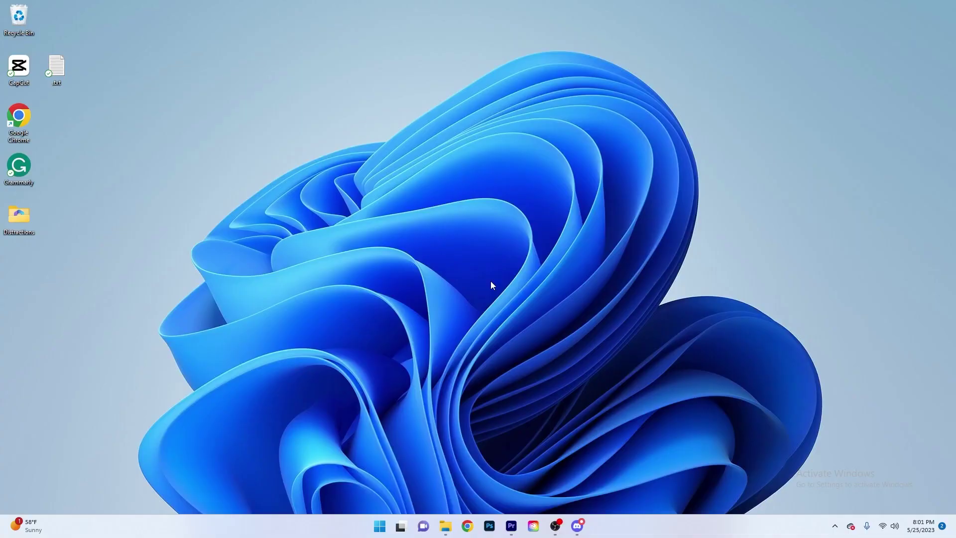
Launch Disk Cleanup from a Start search for 'Disk' and scan drive (C:).
click(380, 526)
click(369, 170)
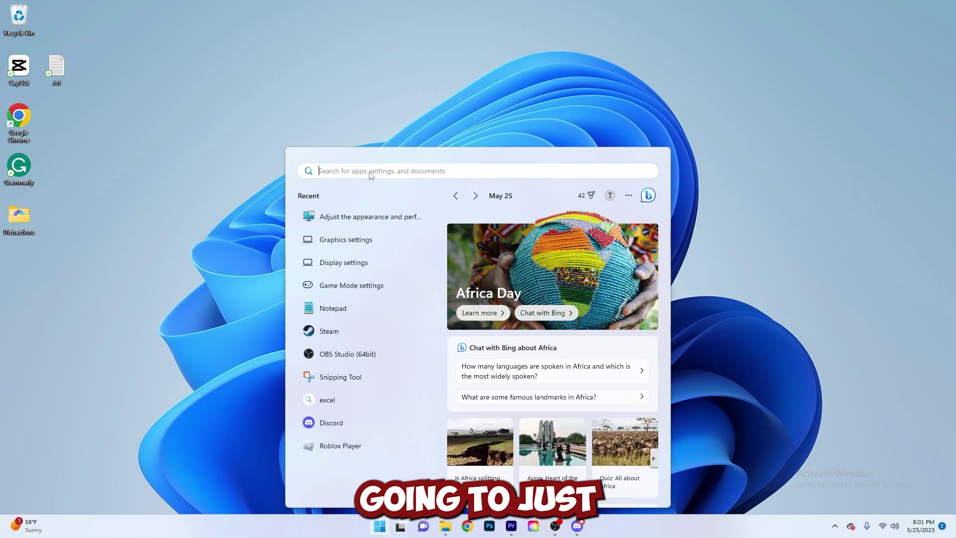
text(Disk)
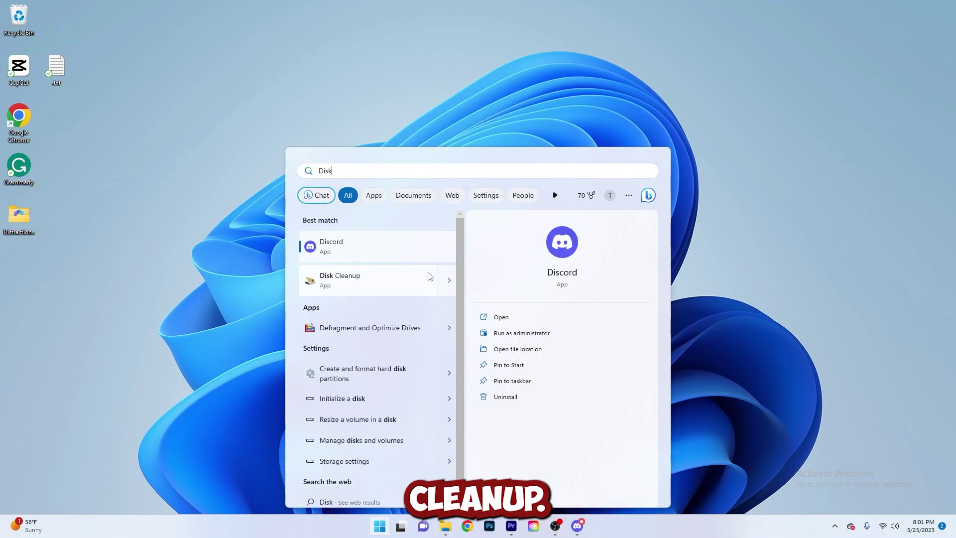
click(429, 277)
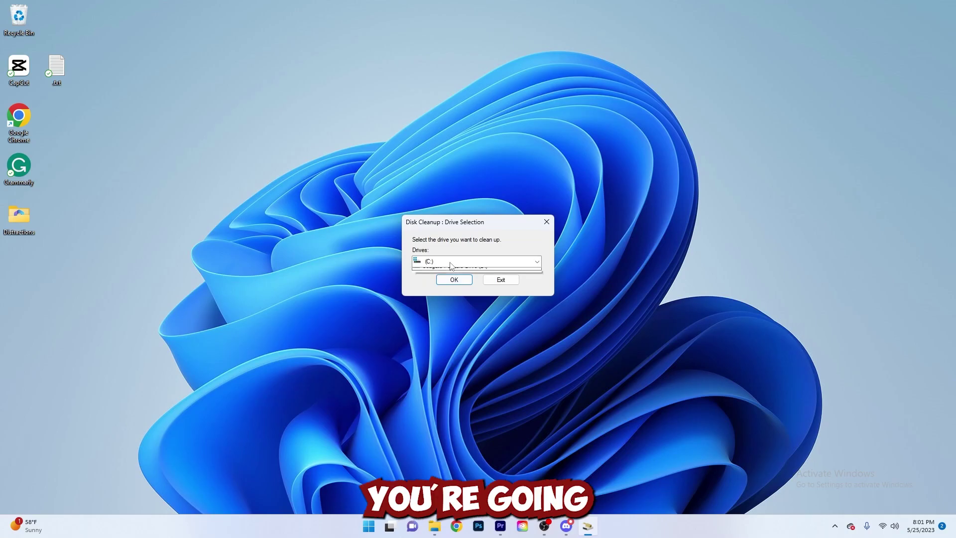
click(454, 262)
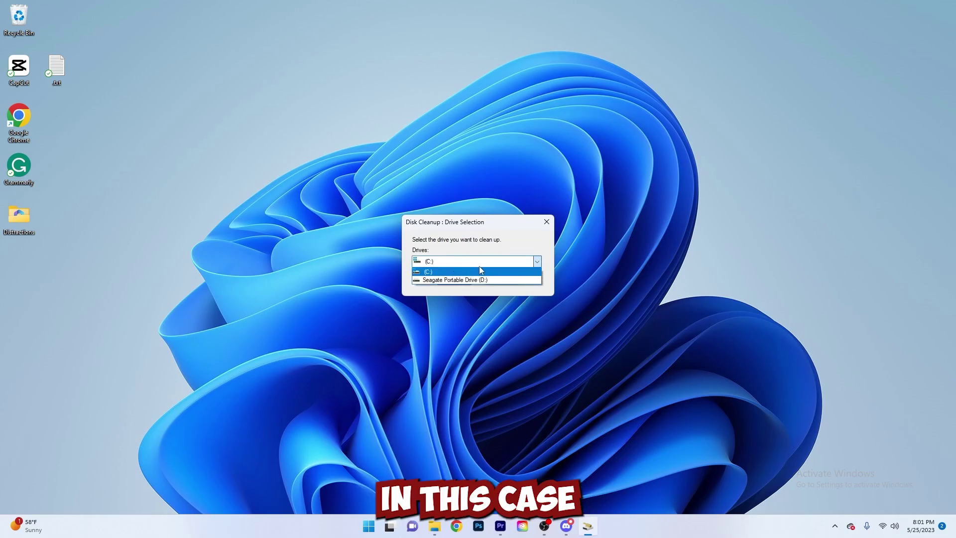
click(537, 263)
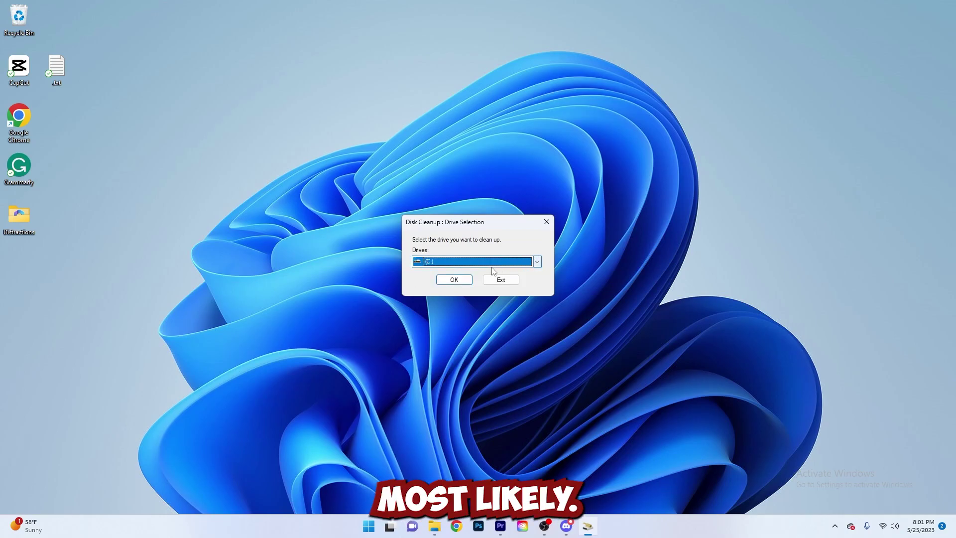
click(453, 280)
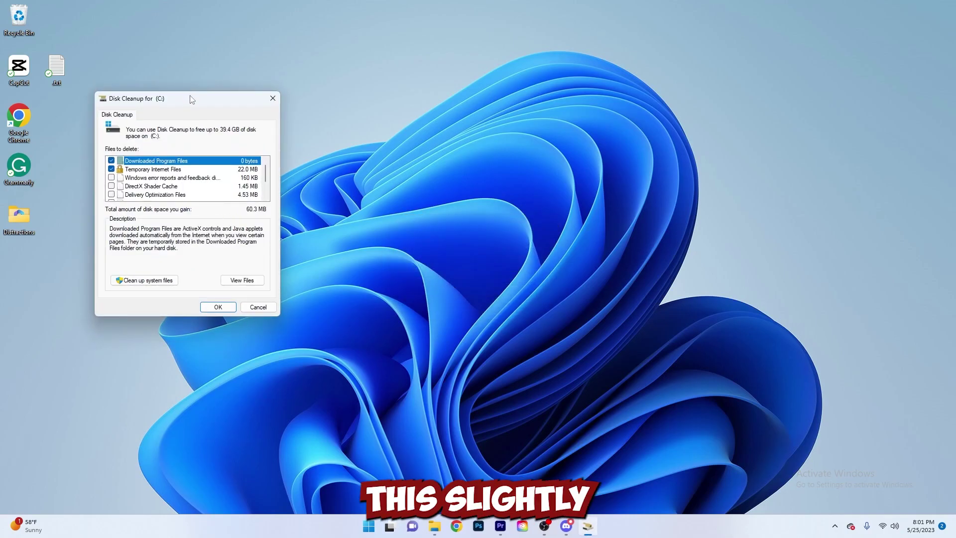
Tick Windows error reports and Recycle Bin in the Files to delete list.
mouse_move(206, 99)
mouse_down()
mouse_move(193, 68)
mouse_move(223, 86)
mouse_move(210, 92)
mouse_up()
scroll(188, 181, down, 1)
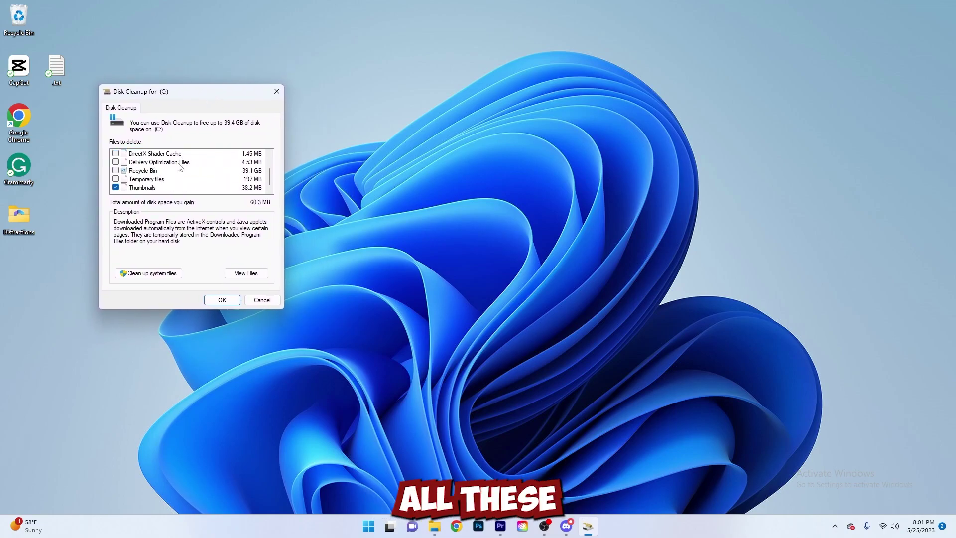
scroll(191, 182, up, 1)
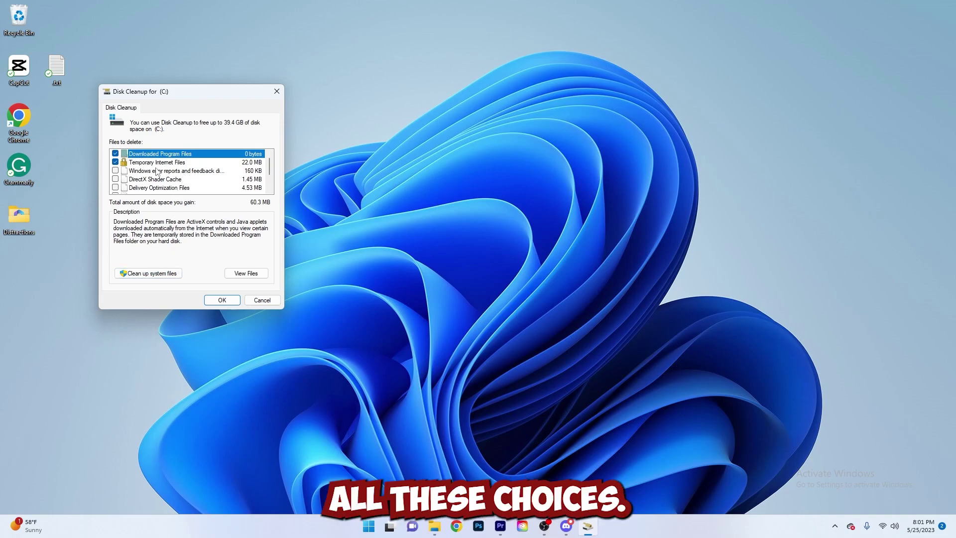
click(116, 171)
scroll(182, 175, down, 1)
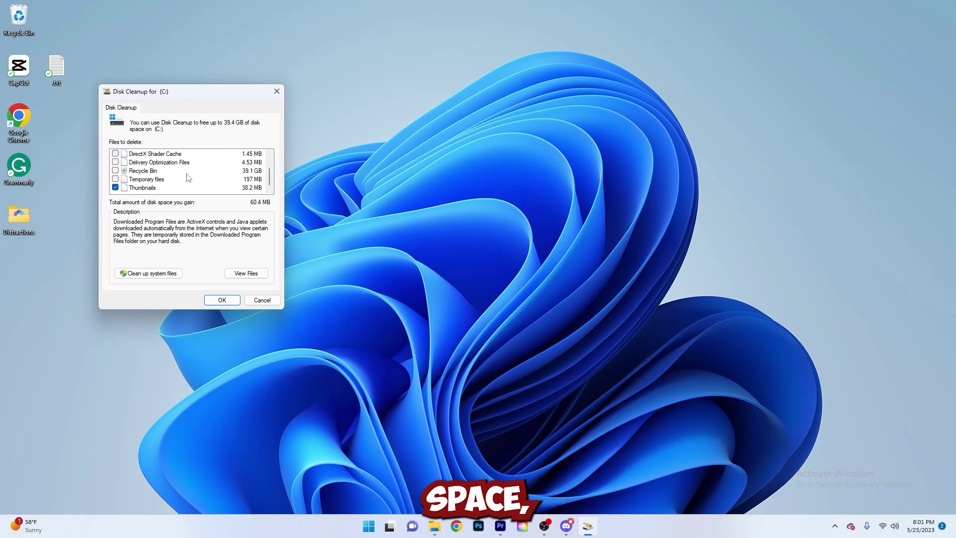
click(116, 171)
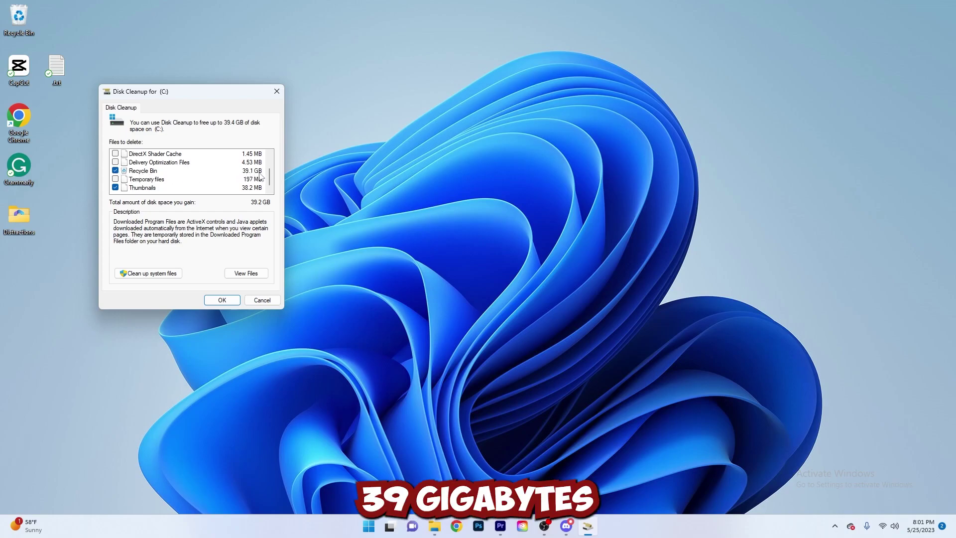
Tick Temporary files and check the remaining categories, bringing the total to 39.4 GB.
scroll(260, 177, up, 1)
scroll(223, 178, down, 1)
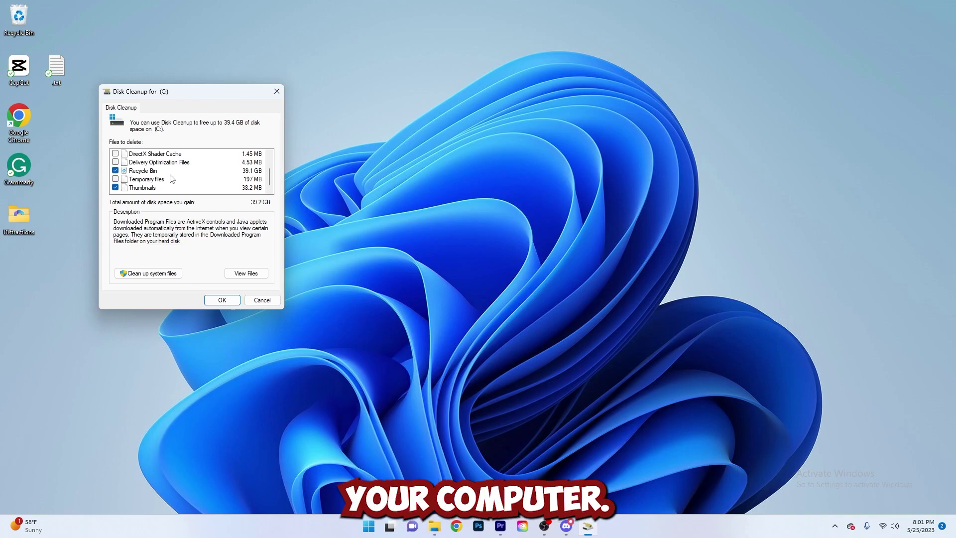
click(115, 179)
scroll(166, 185, up, 1)
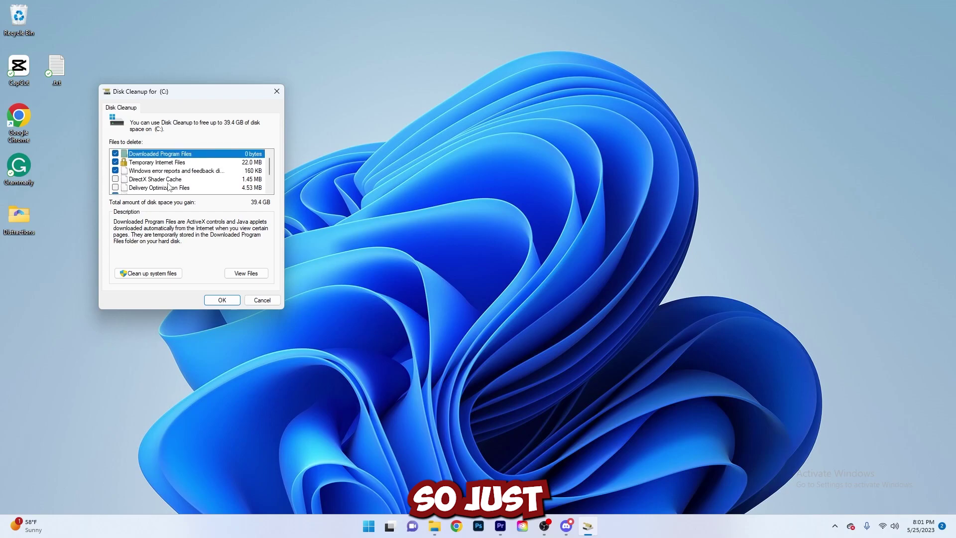
scroll(126, 183, down, 1)
scroll(117, 170, up, 1)
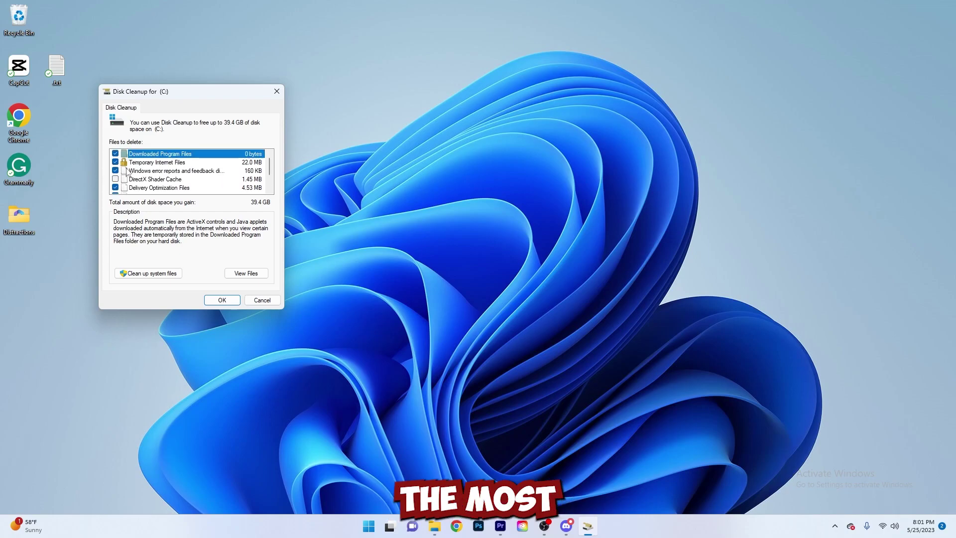
scroll(157, 183, down, 1)
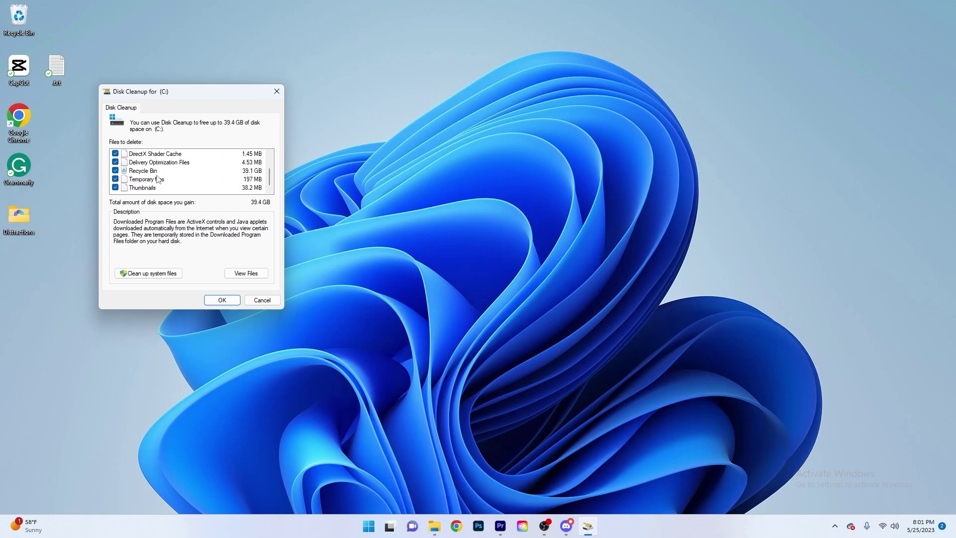
scroll(159, 180, up, 1)
scroll(175, 178, down, 1)
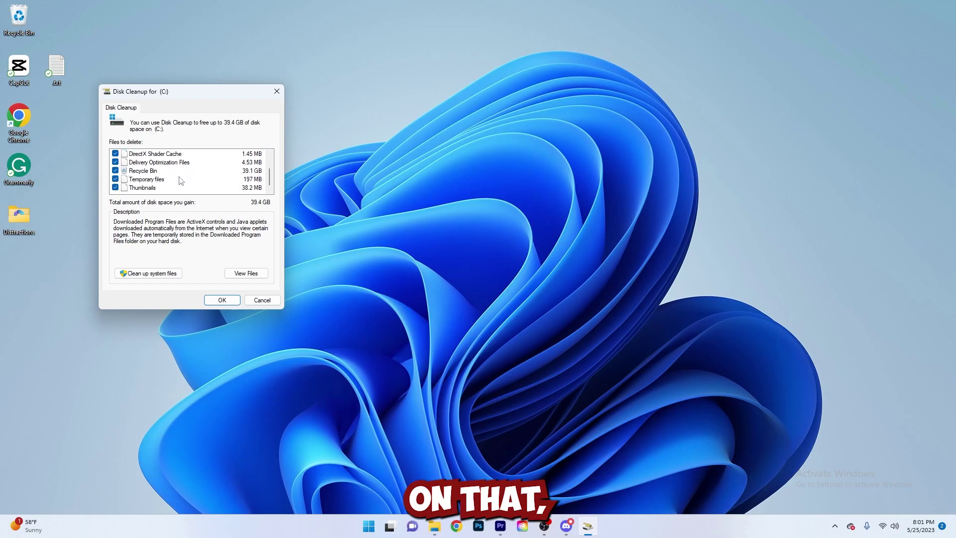
Rescan drive C: including system files, then permanently delete the selected files.
click(169, 276)
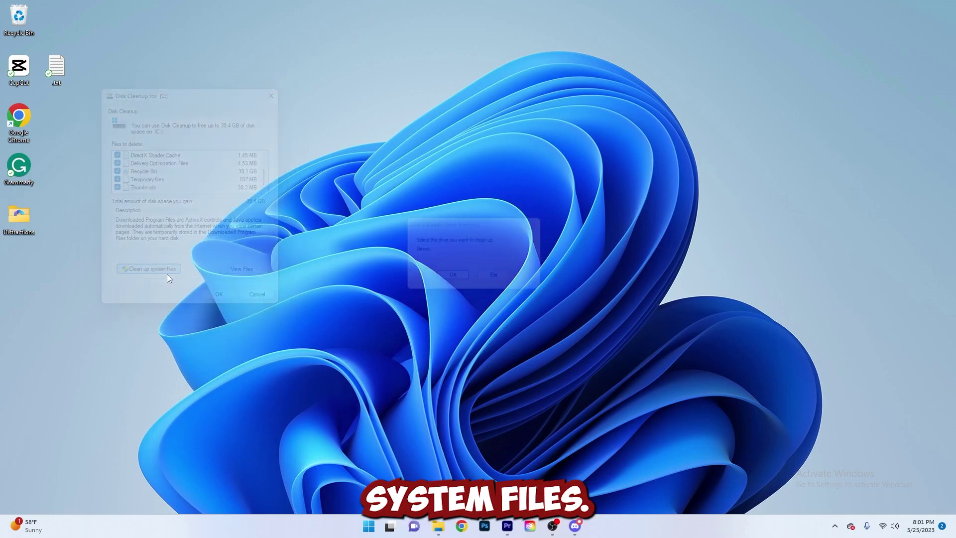
click(454, 281)
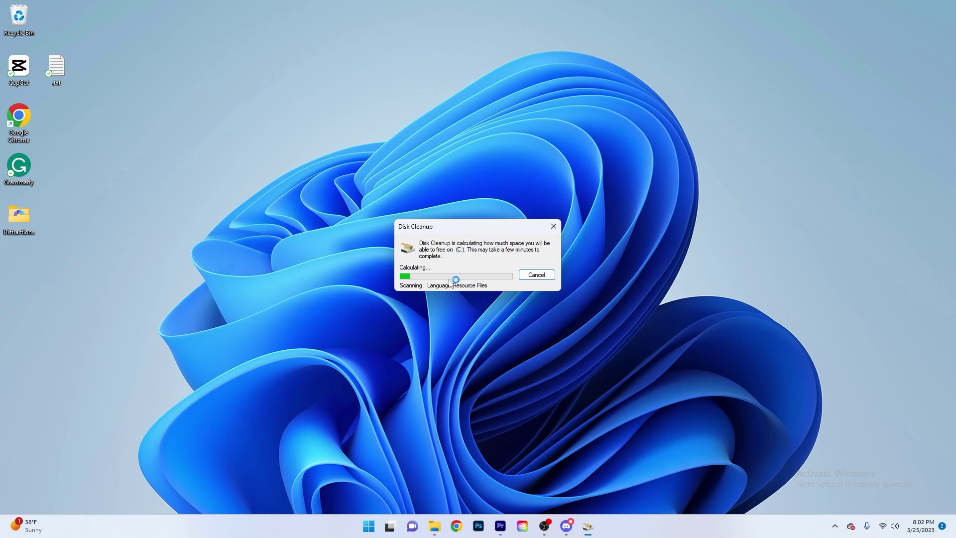
scroll(210, 194, down, 2)
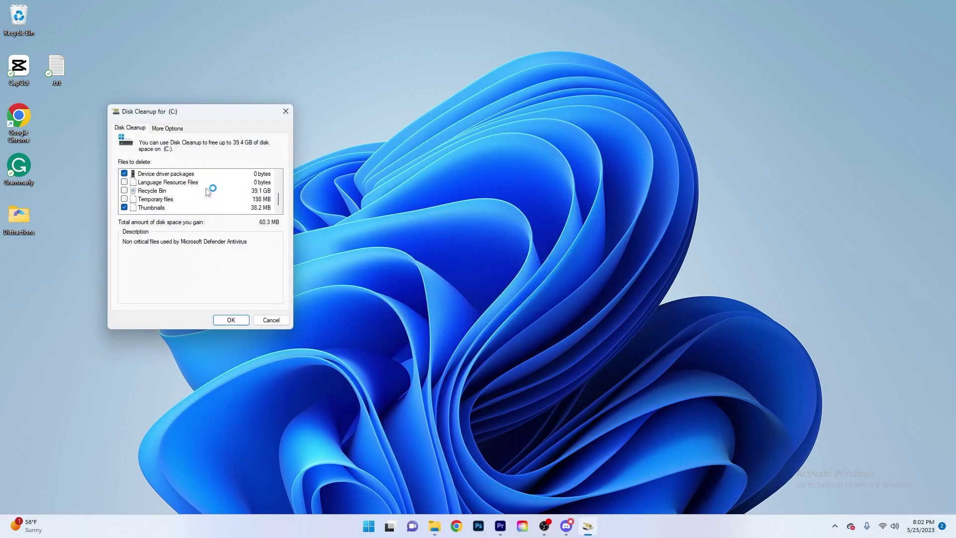
click(240, 319)
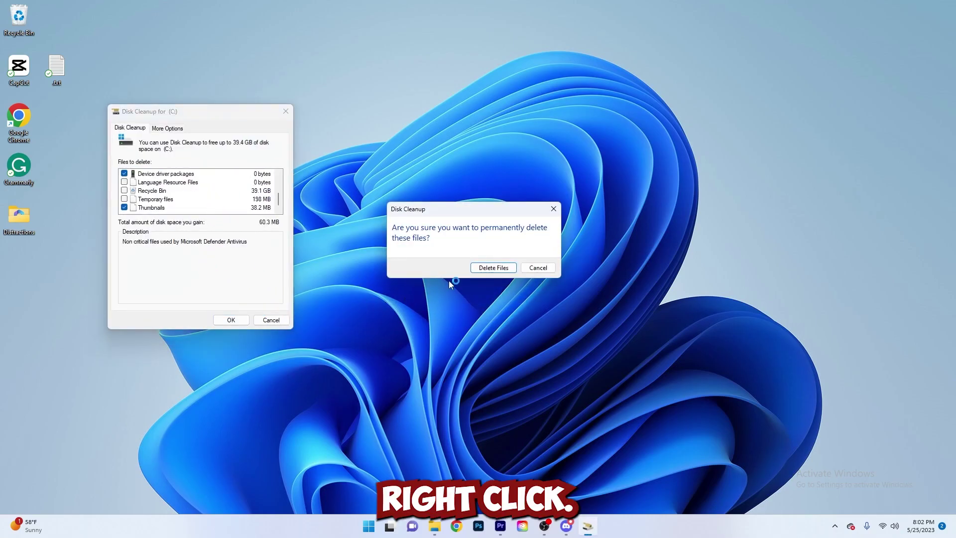
click(492, 267)
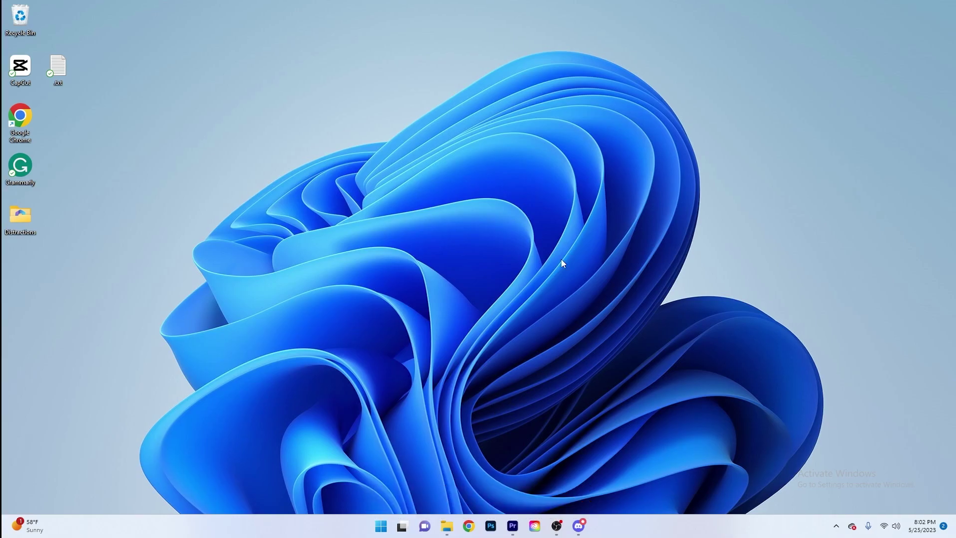
Open roblox.com/home in Chrome and start the Arsenal game with Play.
click(468, 526)
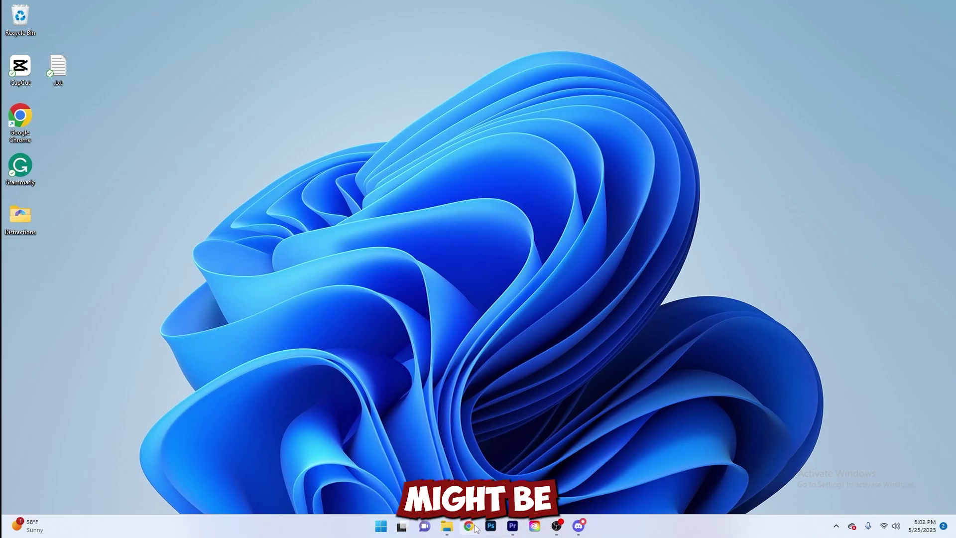
click(520, 299)
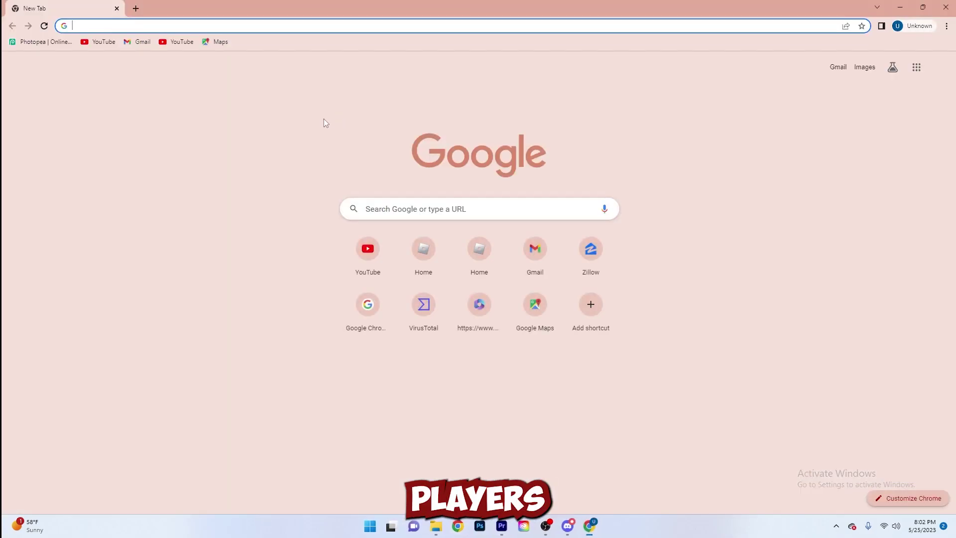
click(423, 251)
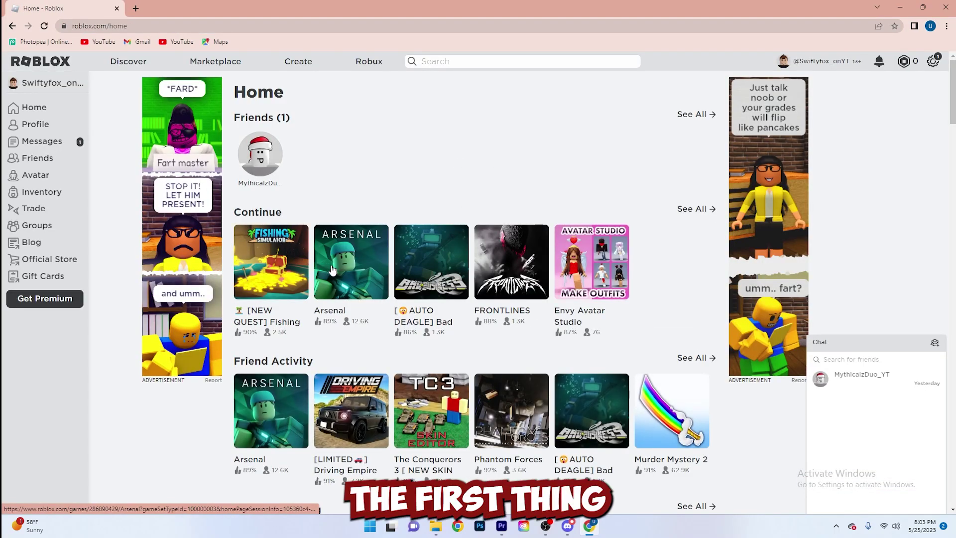
click(370, 277)
click(567, 263)
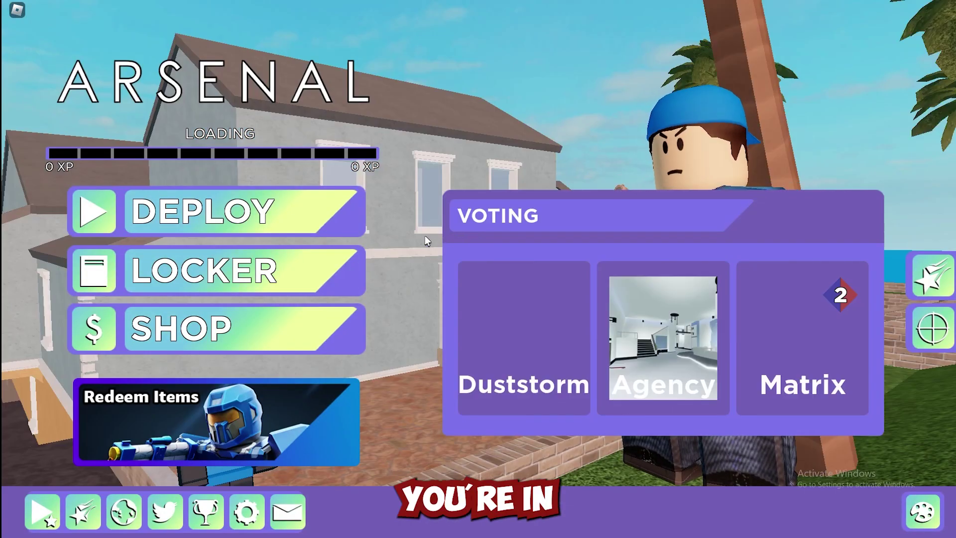
In Arsenal's Settings menu, set Graphics Mode to Manual and Graphics Quality to one bar.
key(Escape)
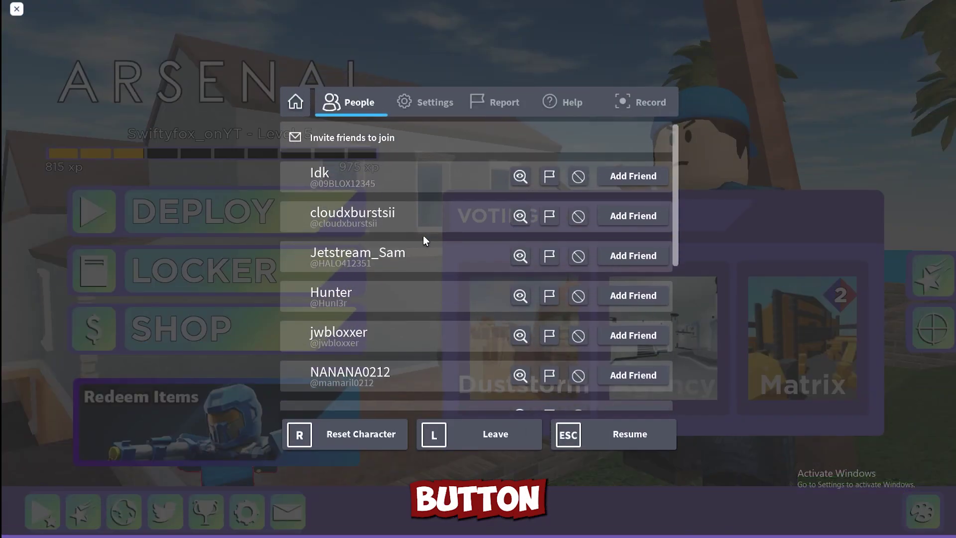
click(420, 116)
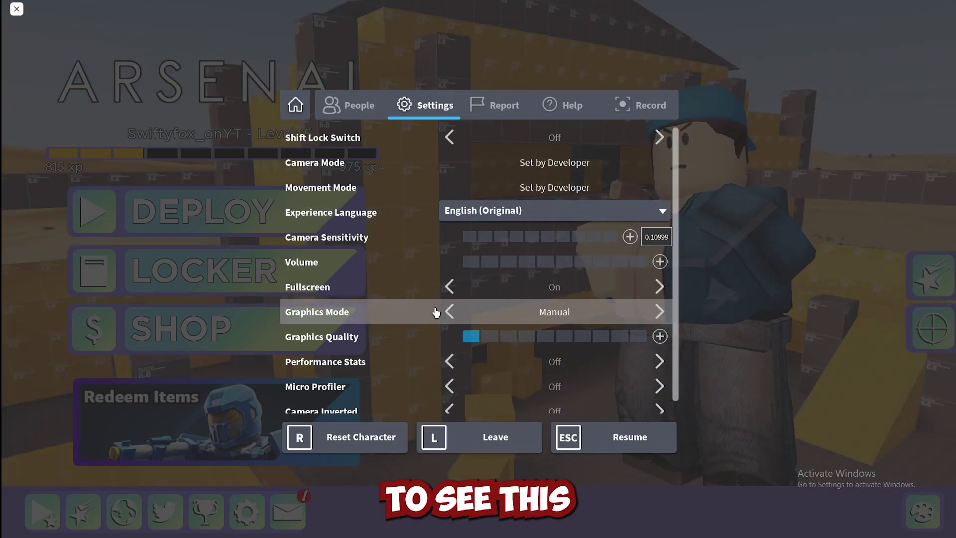
click(463, 312)
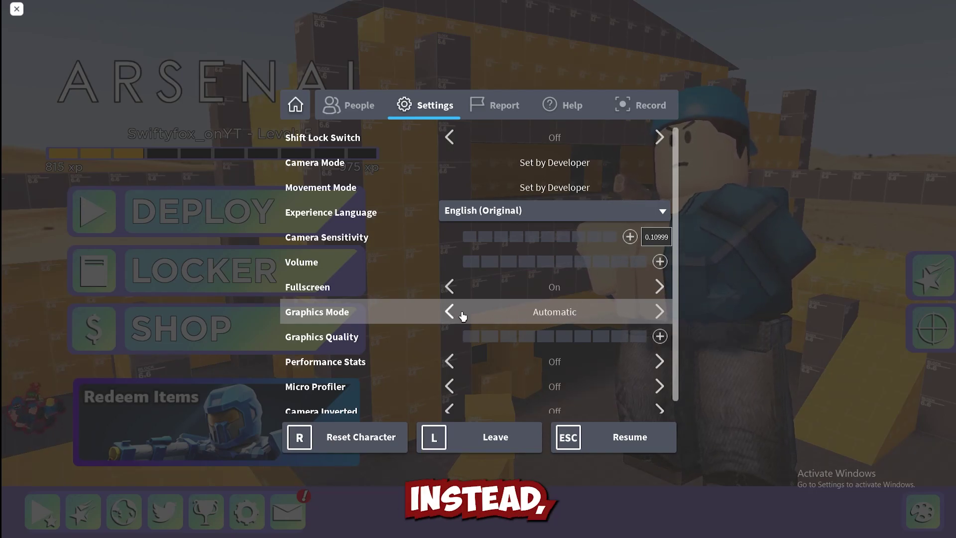
click(660, 312)
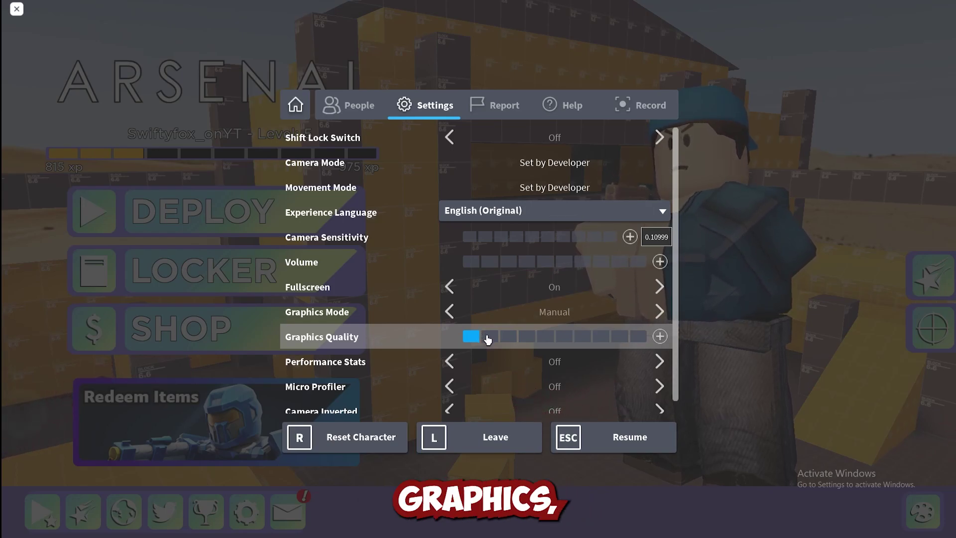
drag(490, 340, 626, 347)
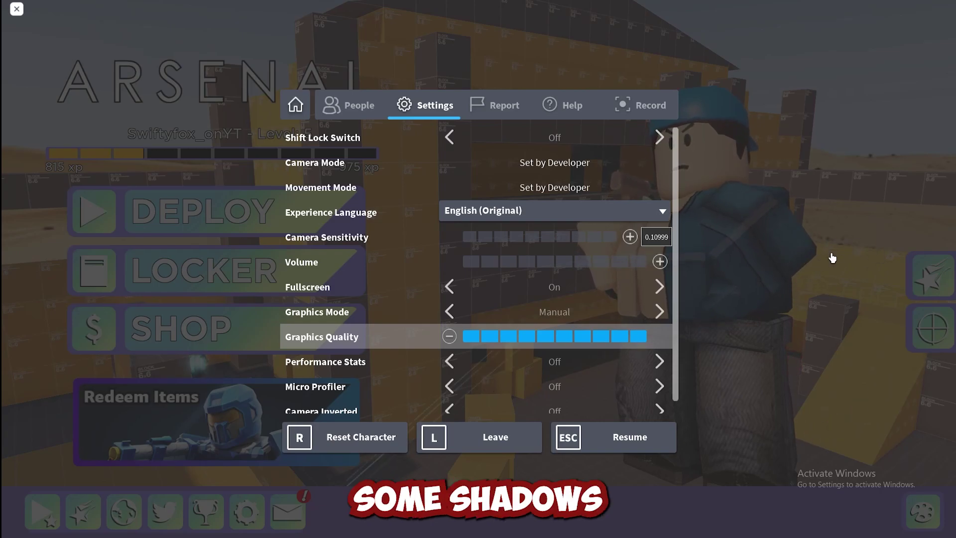
mouse_move(635, 337)
mouse_down()
mouse_move(494, 339)
mouse_move(636, 337)
mouse_up()
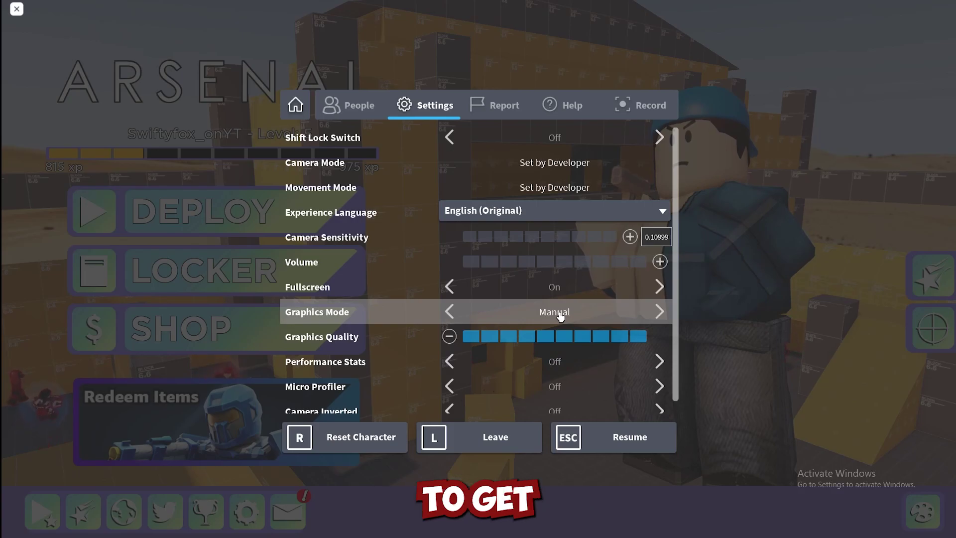
drag(635, 337, 474, 336)
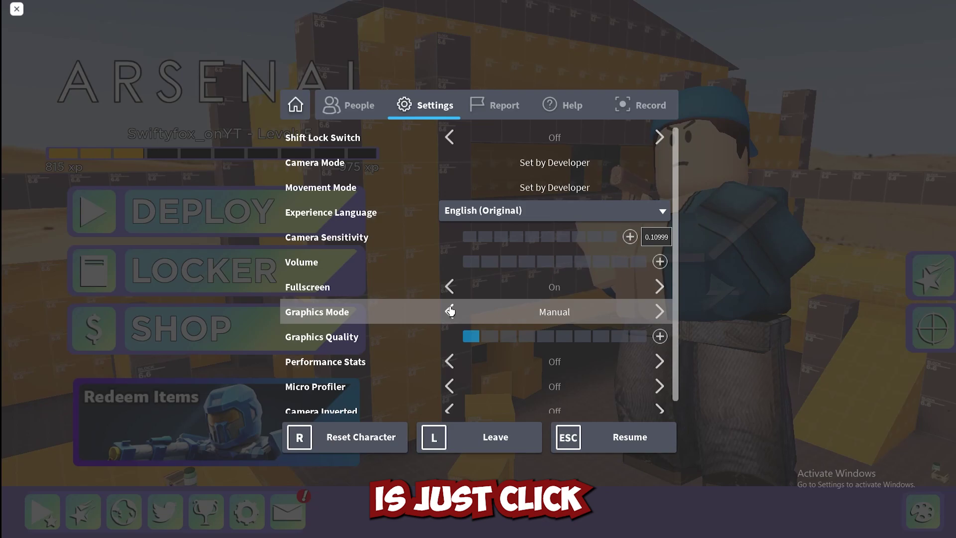
Show the Shift+F5 performance stats overlay, reading about 241 FPS.
key(shift+F5)
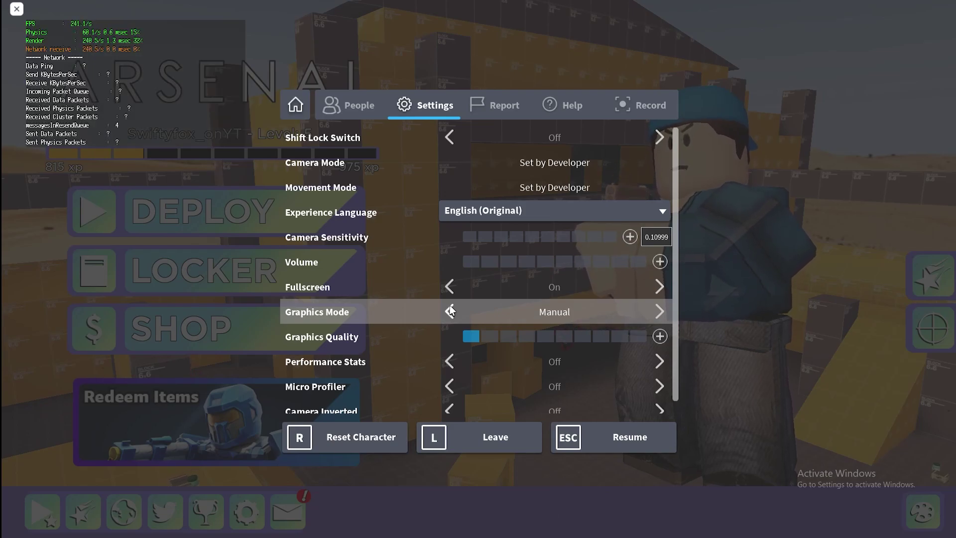